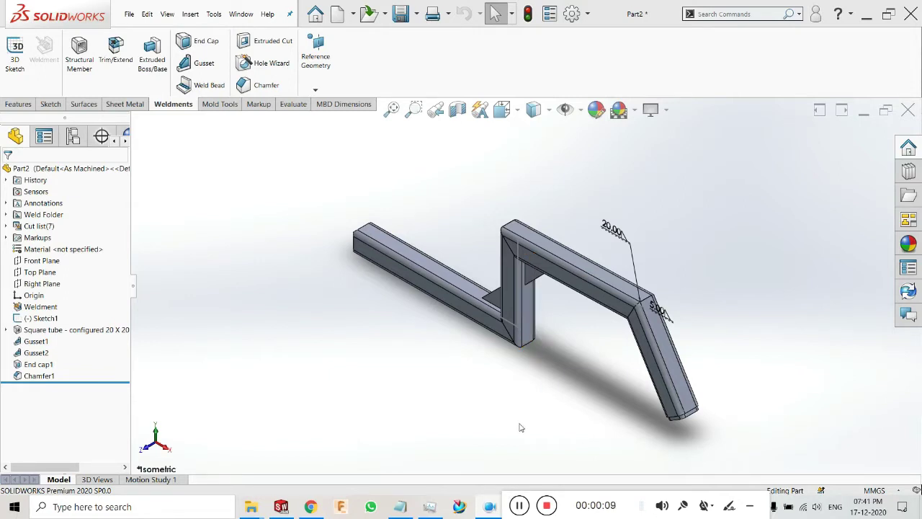
pyautogui.scroll(-2, 575, 364)
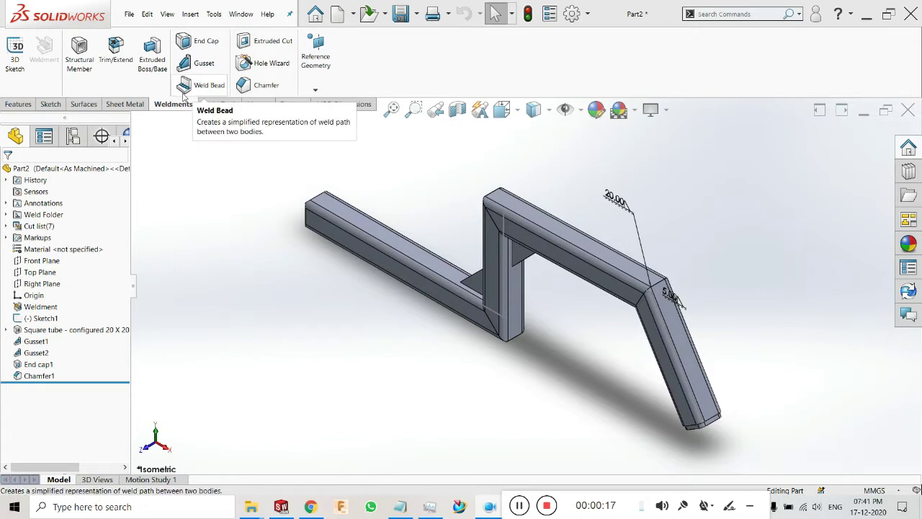
pyautogui.click(134, 106)
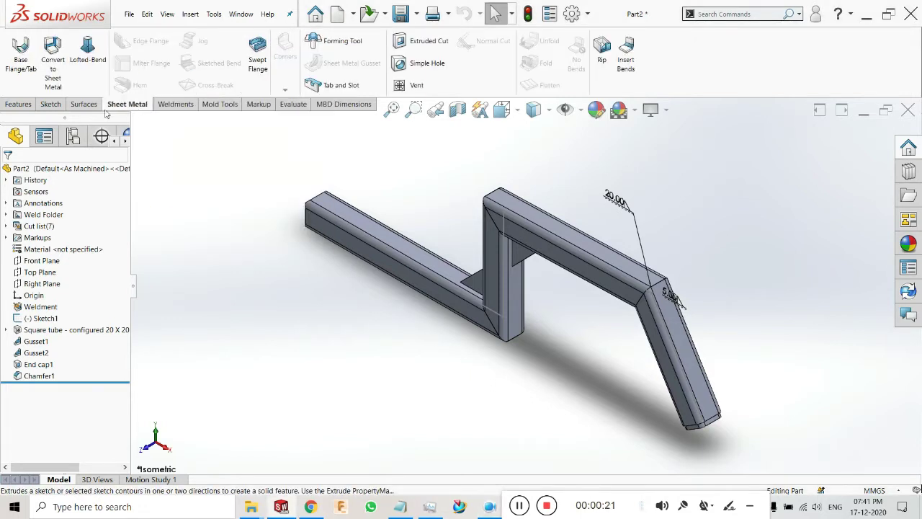
pyautogui.click(84, 105)
pyautogui.click(50, 104)
pyautogui.click(9, 107)
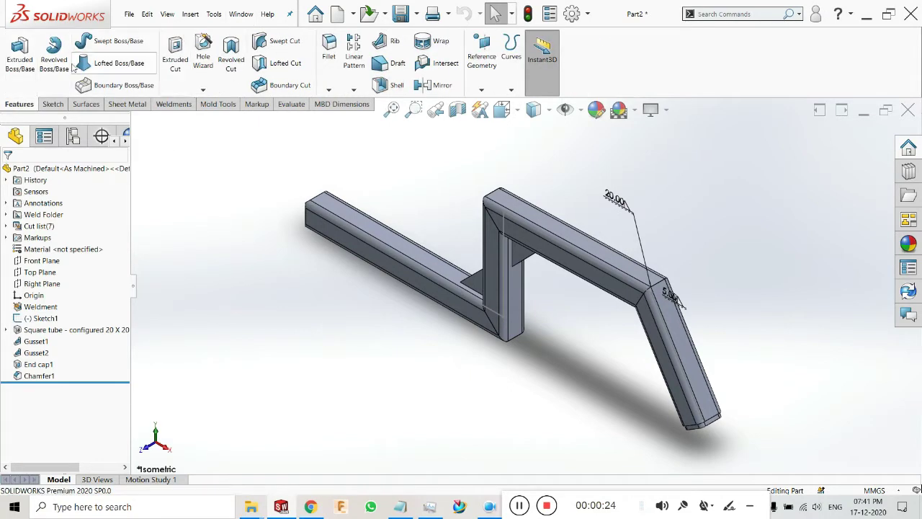
pyautogui.click(47, 105)
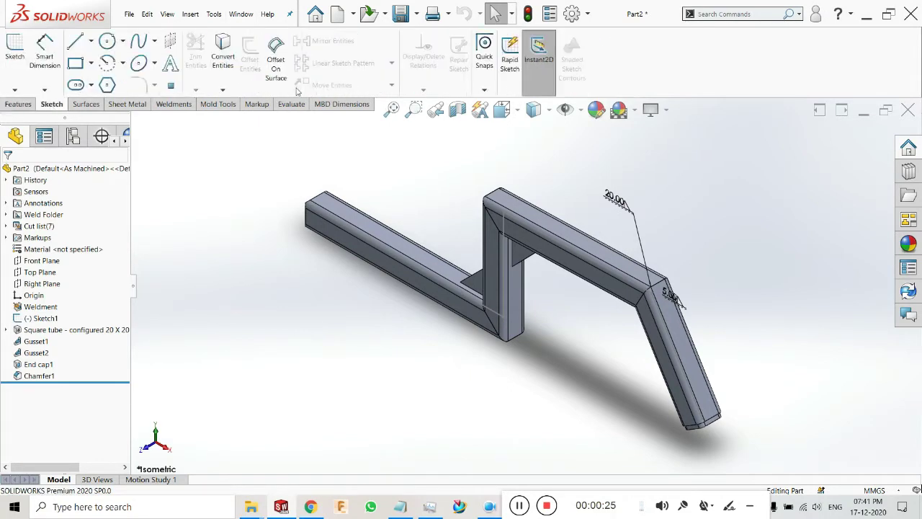
pyautogui.click(91, 106)
pyautogui.click(122, 105)
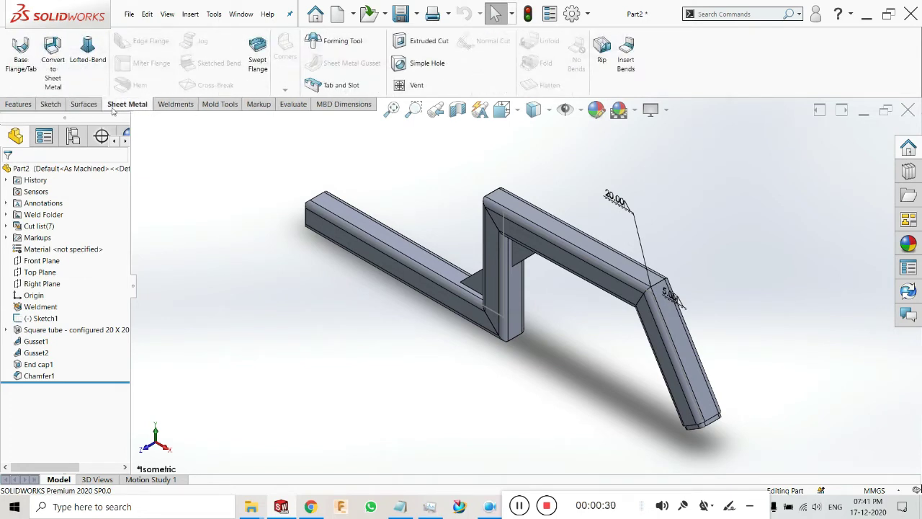
pyautogui.click(82, 105)
pyautogui.click(127, 104)
# Switch to Chrome to view the CAD Design Master channel's playlists on YouTube, and return to SOLIDWORKS
pyautogui.click(310, 505)
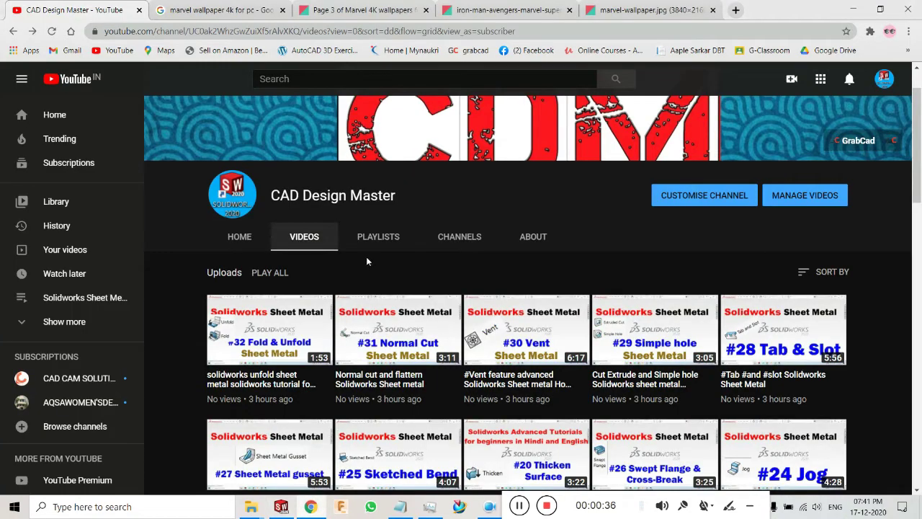
pyautogui.click(378, 238)
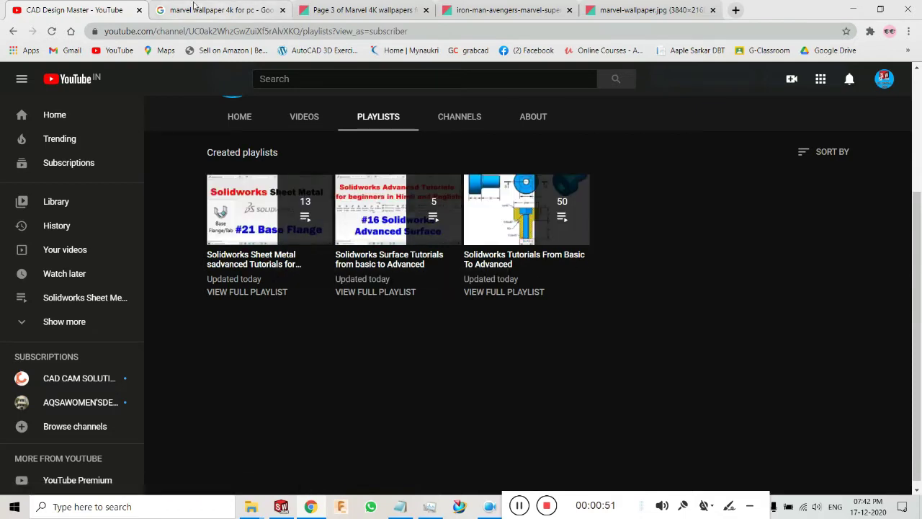
pyautogui.hotkey('alt', 'Tab')
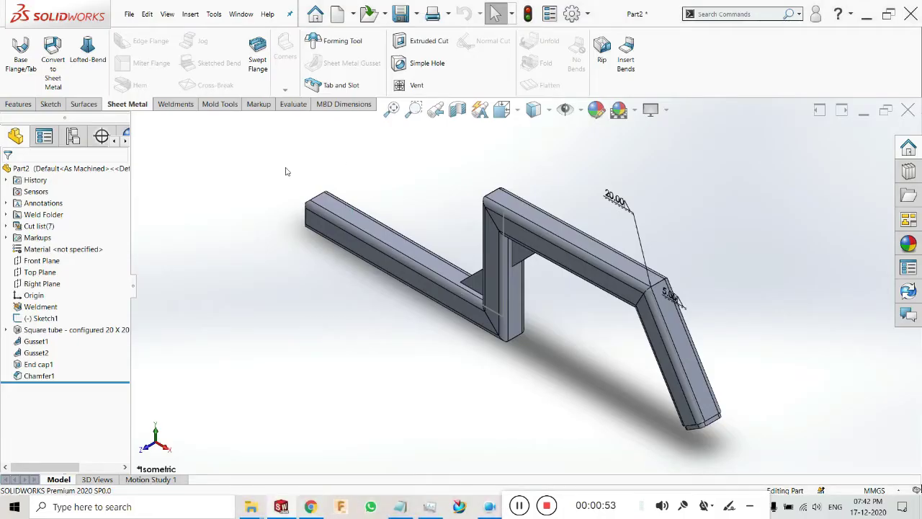
# Show the weldment commands and inspect the square-tube frame and its gussets from several angles
pyautogui.click(175, 104)
pyautogui.moveTo(416, 336); pyautogui.dragTo(445, 280, button='middle')
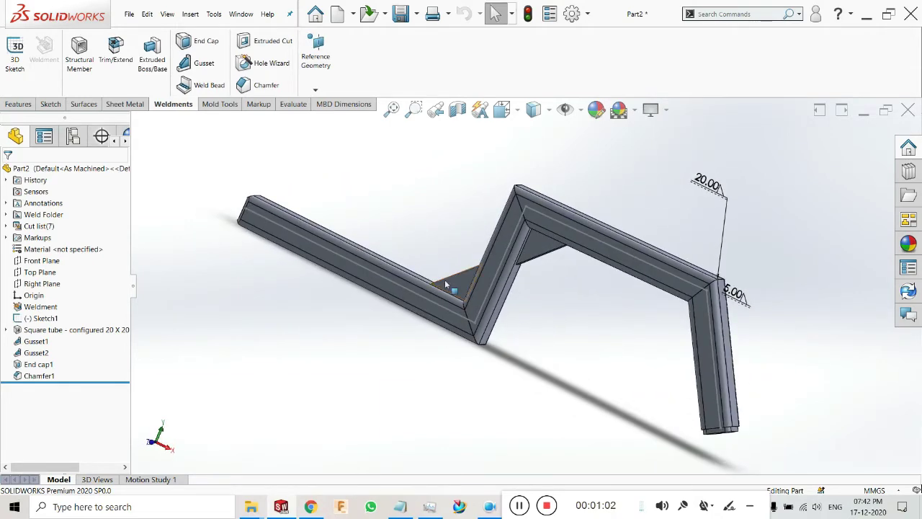
pyautogui.scroll(-3, 440, 343)
pyautogui.moveTo(476, 311); pyautogui.dragTo(507, 260, button='middle')
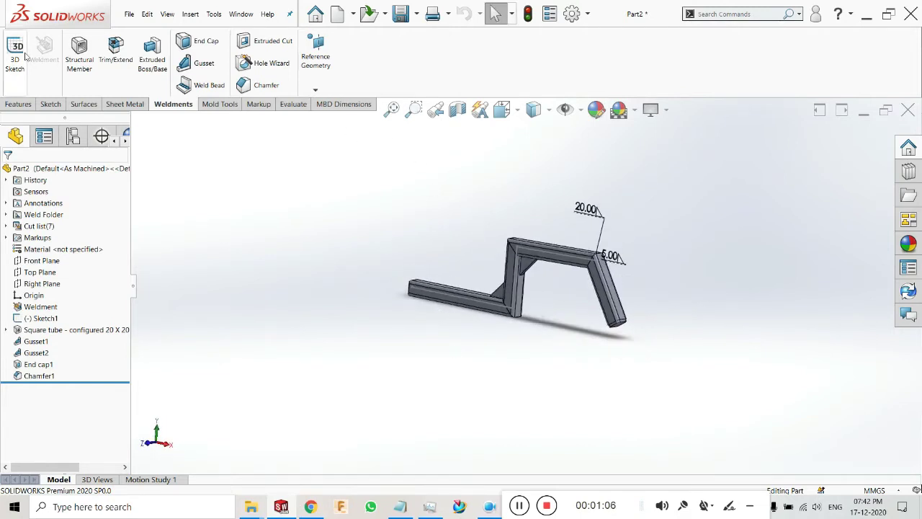
pyautogui.scroll(2, 585, 301)
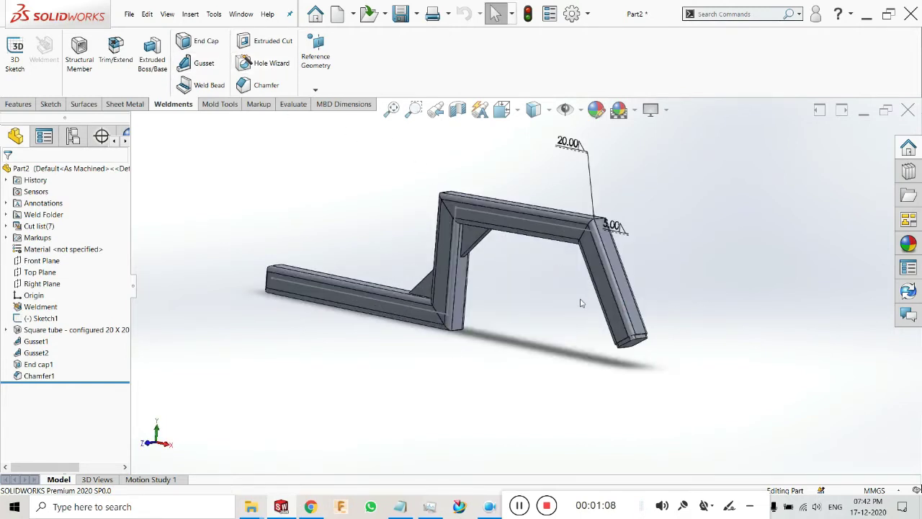
pyautogui.moveTo(565, 260); pyautogui.dragTo(556, 305, button='middle')
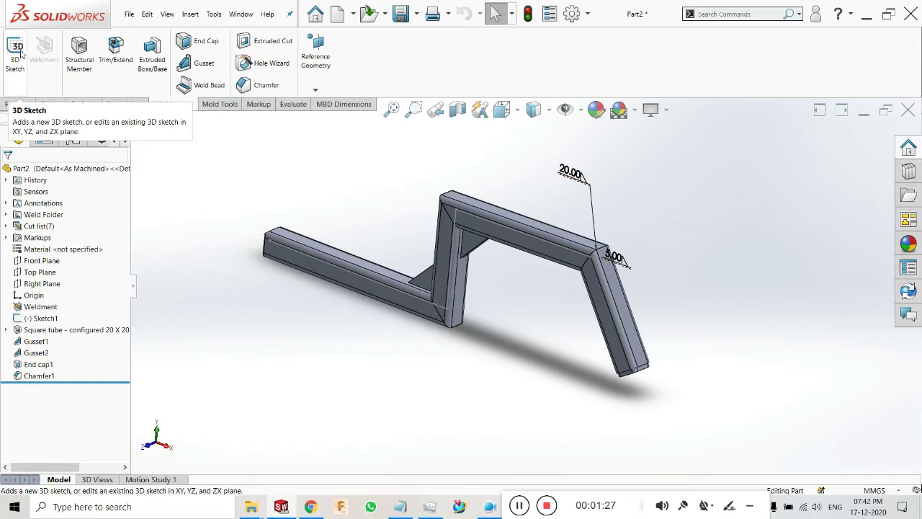
pyautogui.click(51, 103)
pyautogui.click(14, 50)
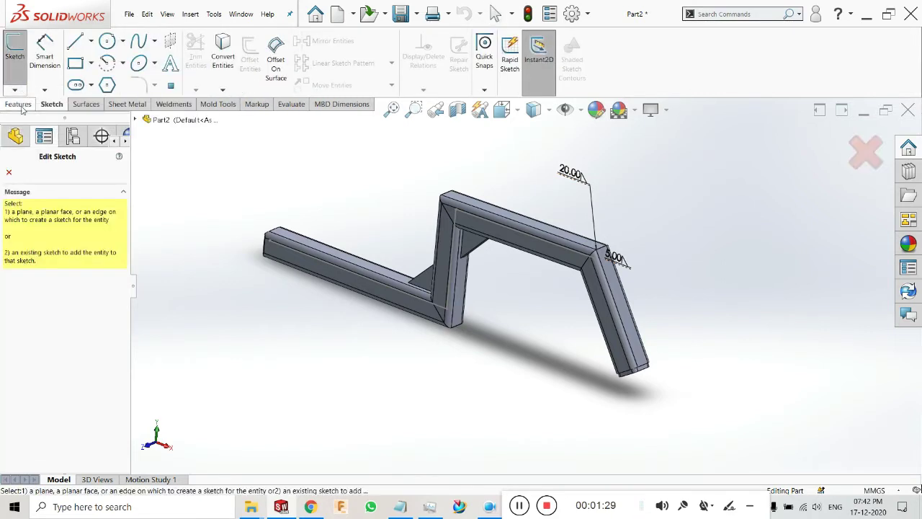
pyautogui.click(8, 171)
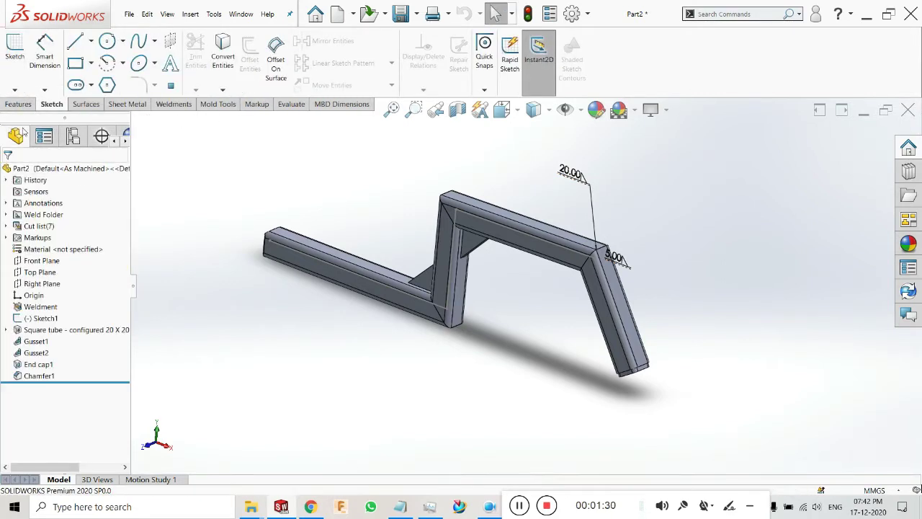
pyautogui.click(16, 90)
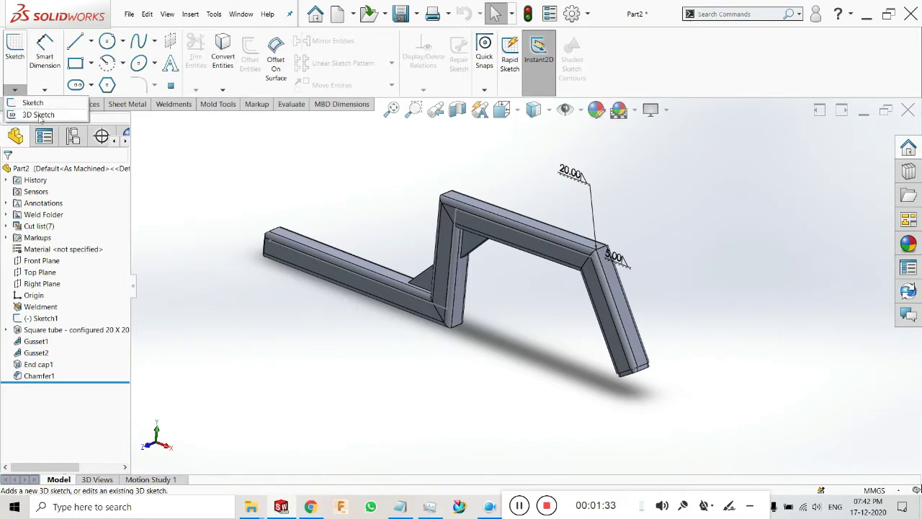
pyautogui.click(174, 105)
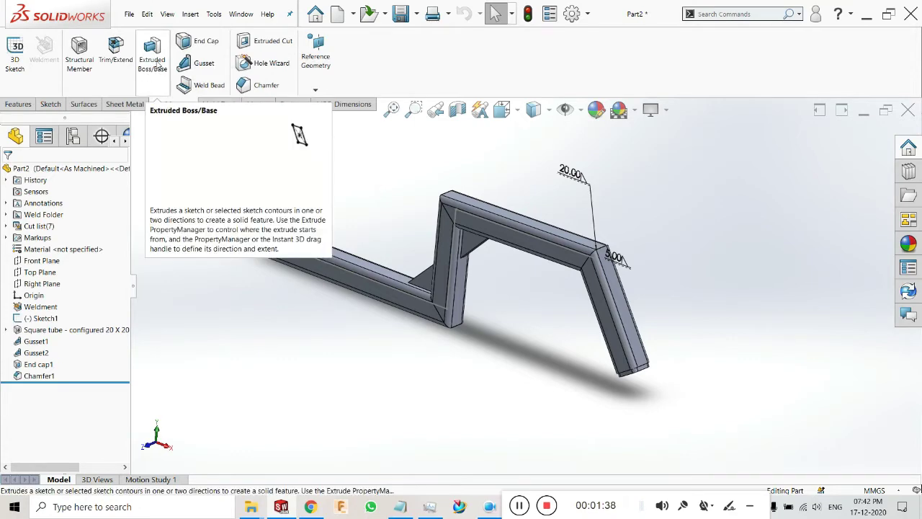
pyautogui.click(16, 105)
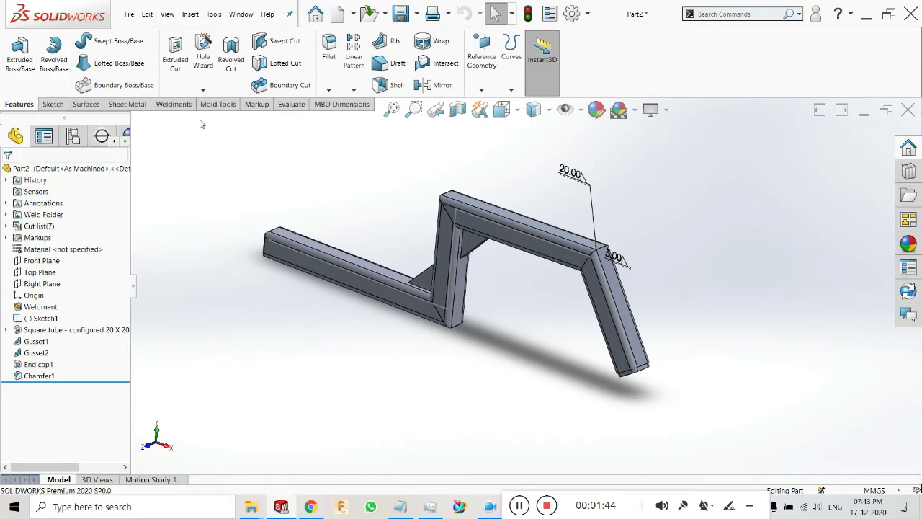
pyautogui.click(180, 106)
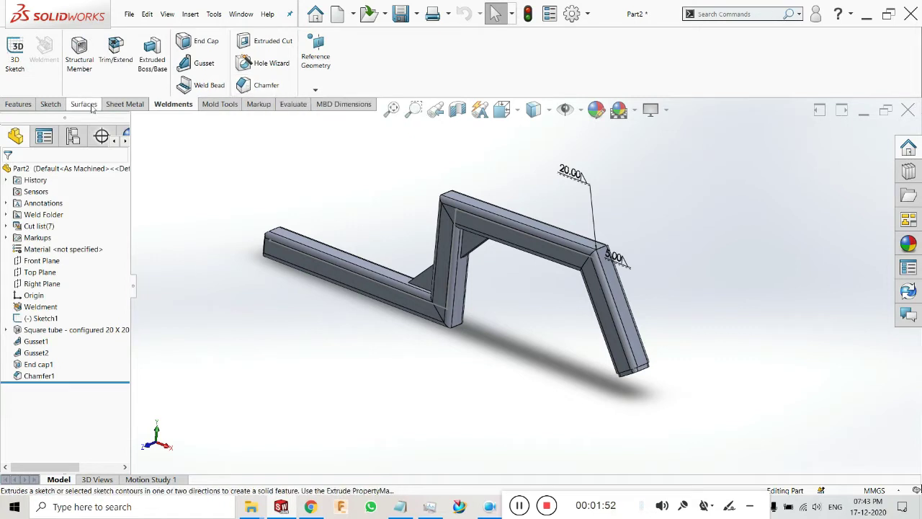
pyautogui.scroll(3, 284, 237)
pyautogui.moveTo(284, 237); pyautogui.dragTo(436, 238, button='middle')
pyautogui.scroll(-5, 462, 265)
pyautogui.scroll(5, 528, 278)
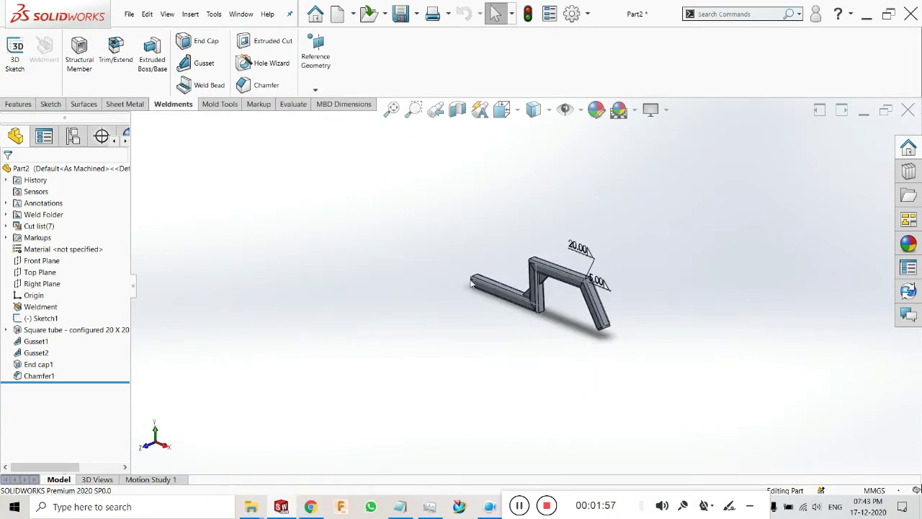
pyautogui.scroll(-6, 546, 294)
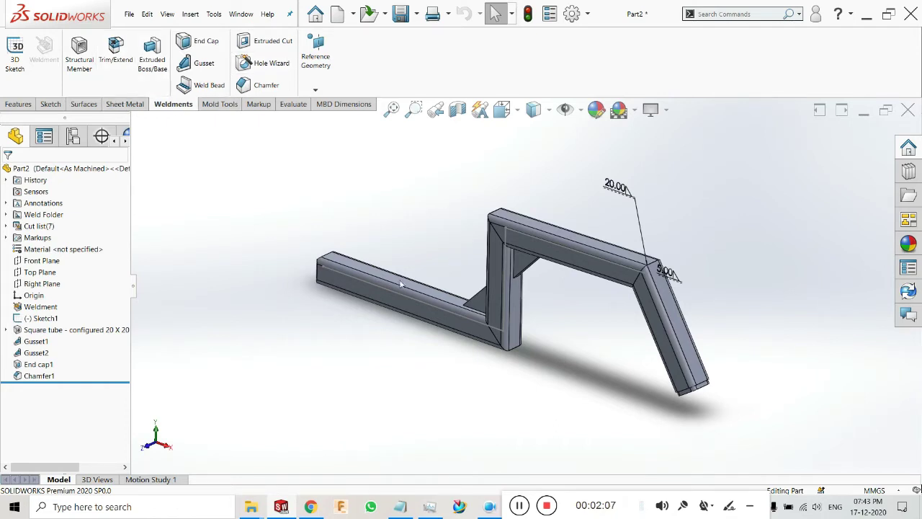
# Switch to Chrome and browse the uploaded videos of the CAD Design Master channel on YouTube
pyautogui.click(310, 508)
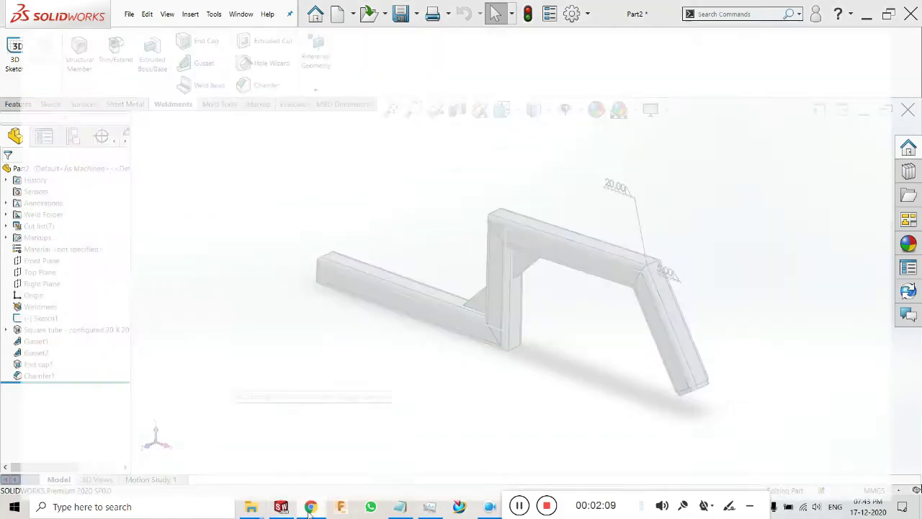
pyautogui.click(288, 123)
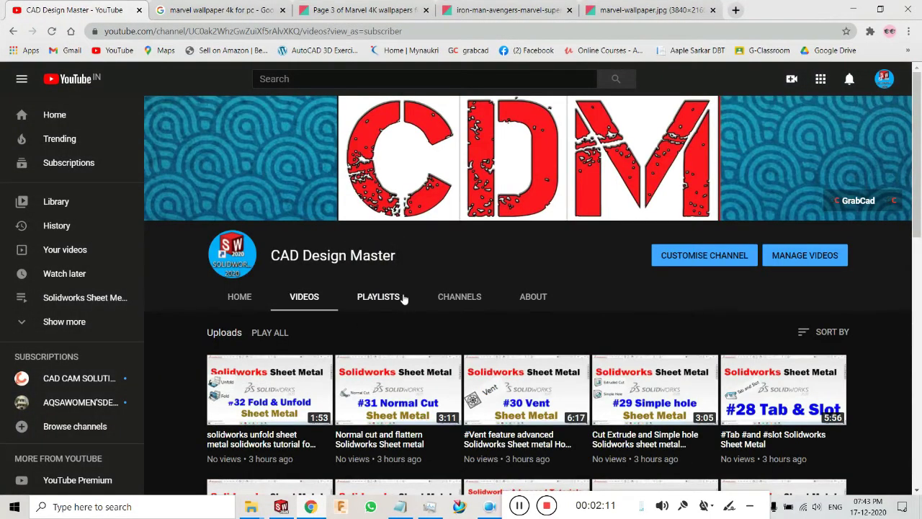
pyautogui.scroll(-3, 402, 300)
pyautogui.scroll(2, 402, 301)
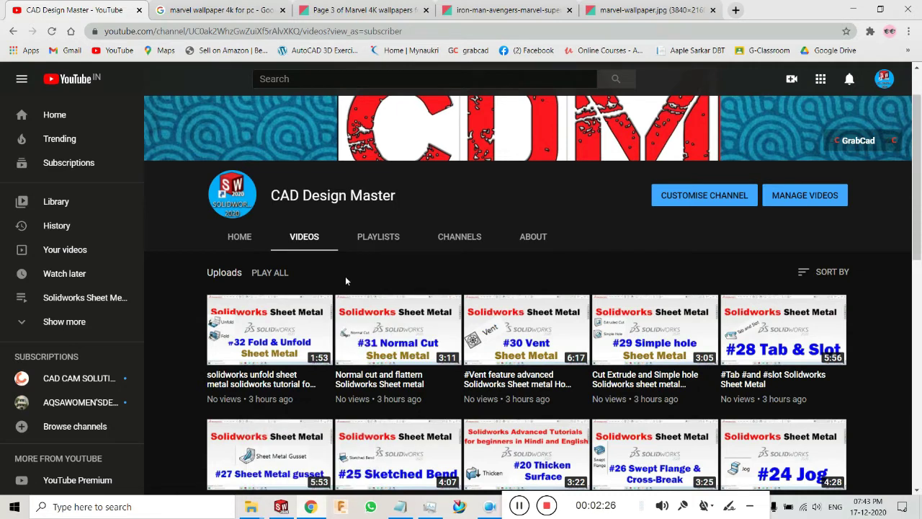
# Switch to SOLIDWORKS and close the weldment frame part, saving it on the Desktop as weldments
pyautogui.click(281, 507)
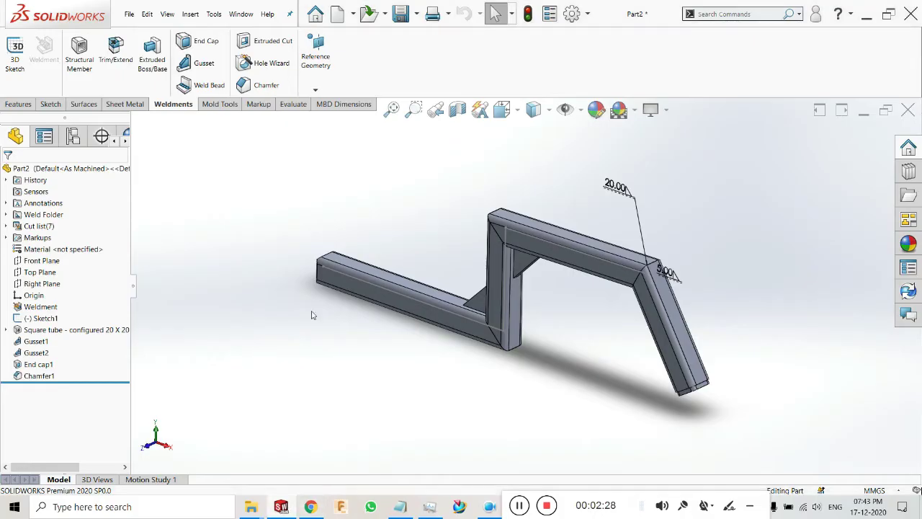
pyautogui.click(908, 110)
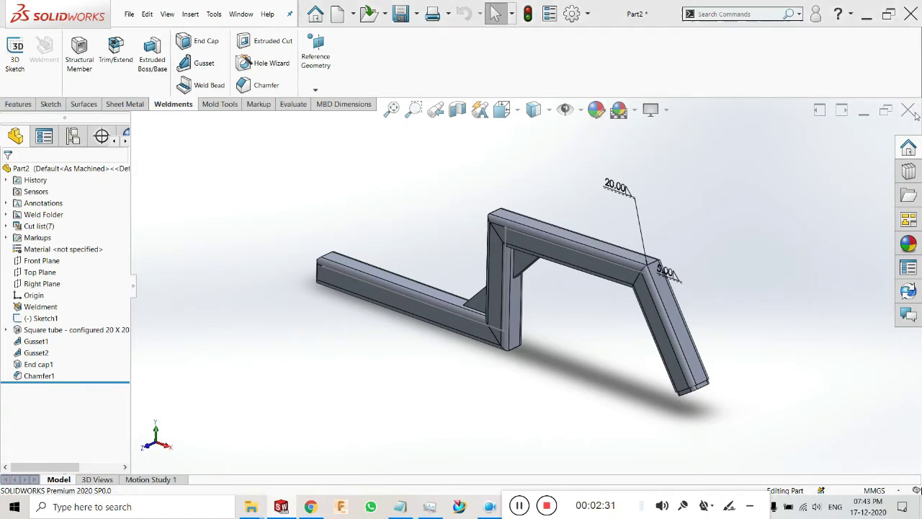
pyautogui.click(449, 236)
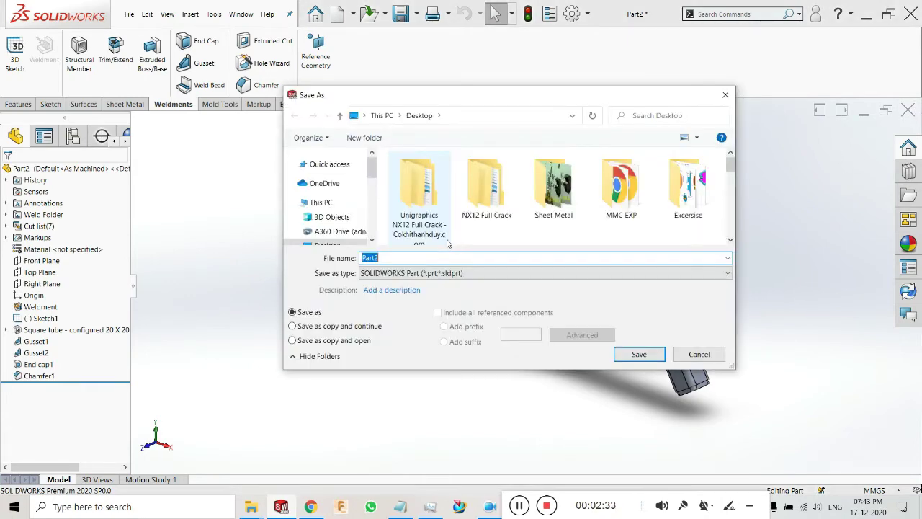
pyautogui.write('weldments')
pyautogui.press('Return')
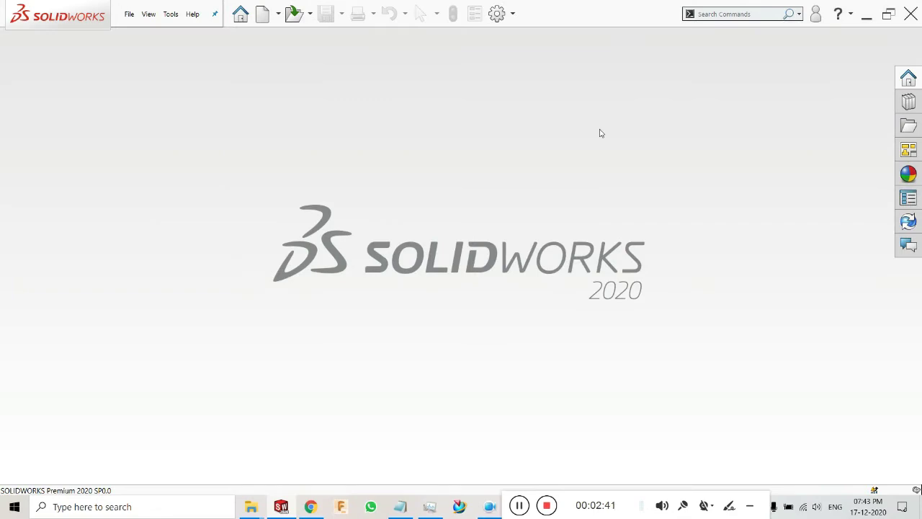
# Create a new part document and add a weldment feature to it
pyautogui.hotkey('ctrl', 'n')
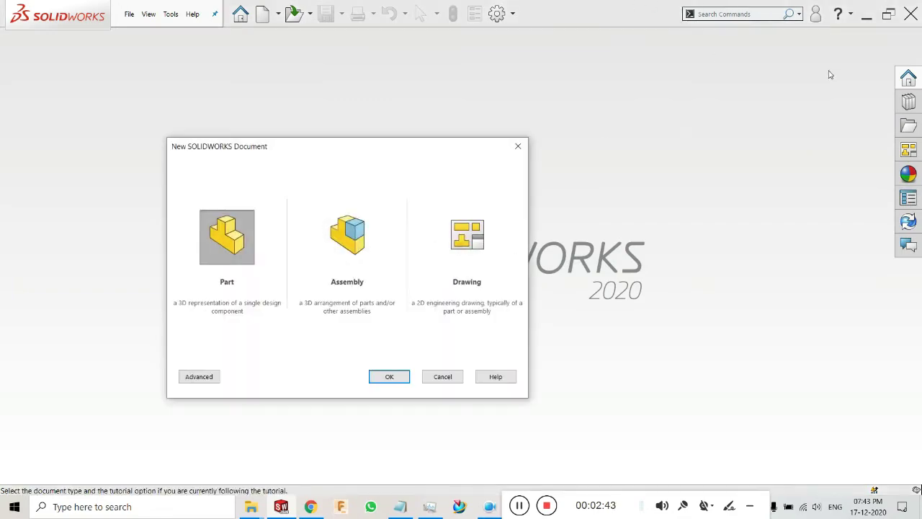
pyautogui.click(513, 154)
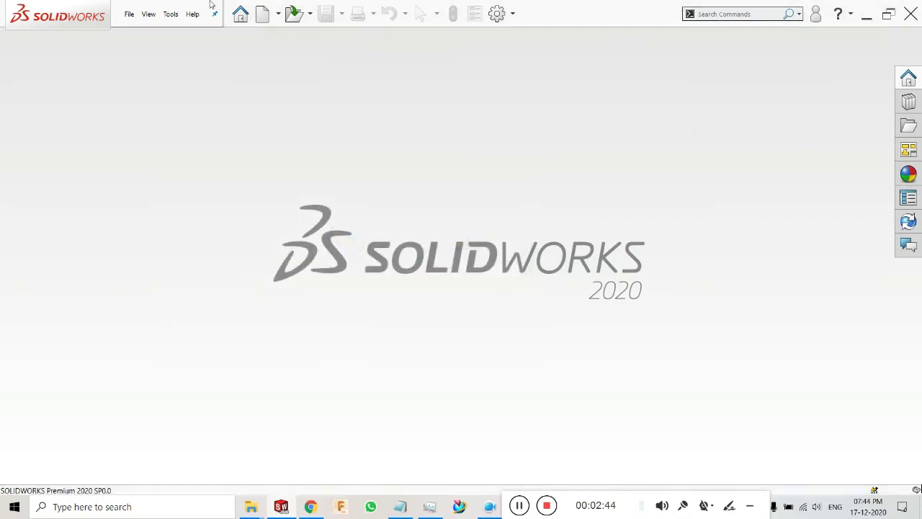
pyautogui.click(130, 15)
pyautogui.click(144, 34)
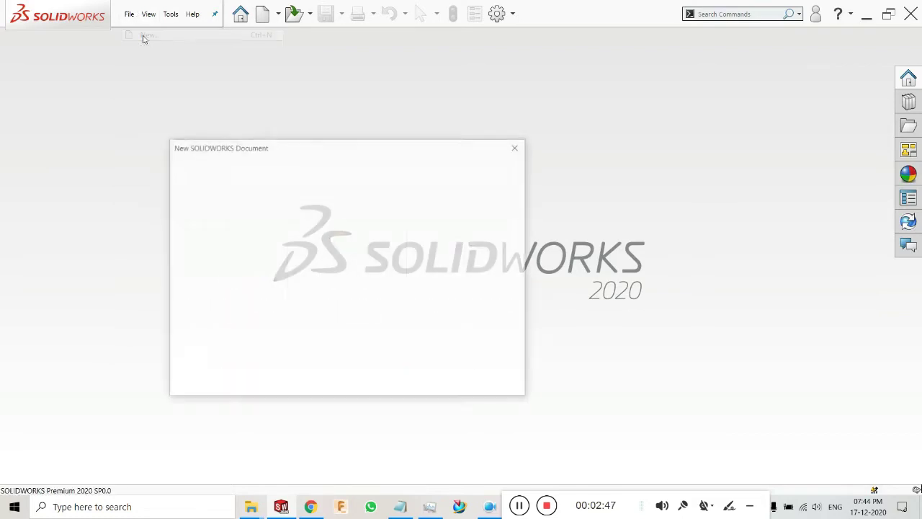
pyautogui.click(238, 231)
pyautogui.click(380, 378)
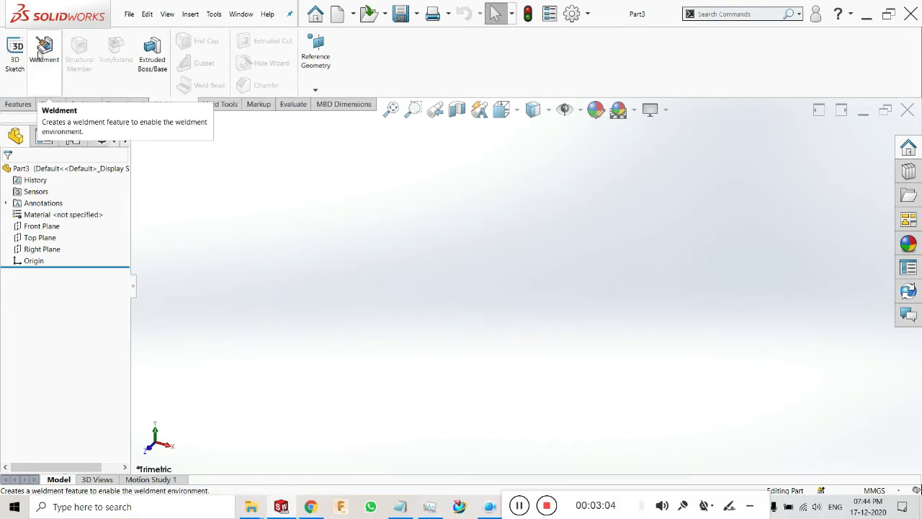
pyautogui.click(42, 52)
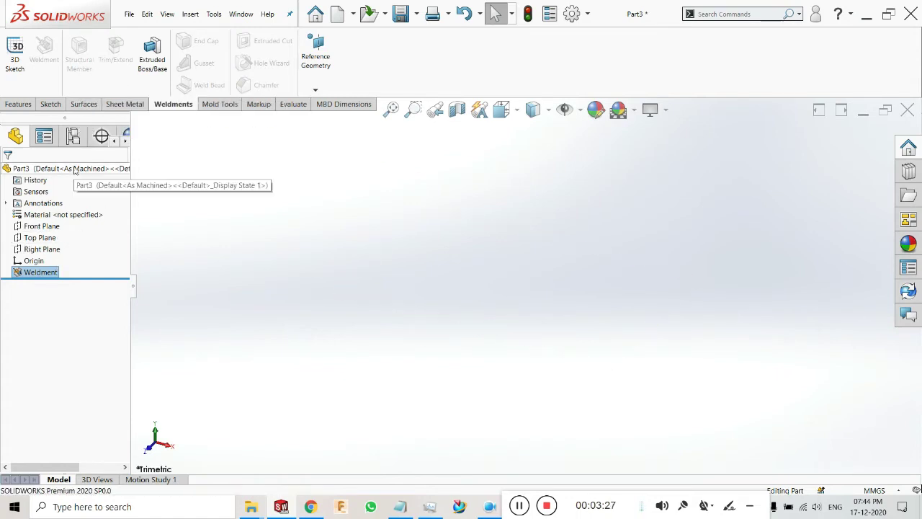
# On the Right Plane, sketch an open chain of six connected lines, starting horizontally from the origin, and finish the sketch
pyautogui.click(40, 252)
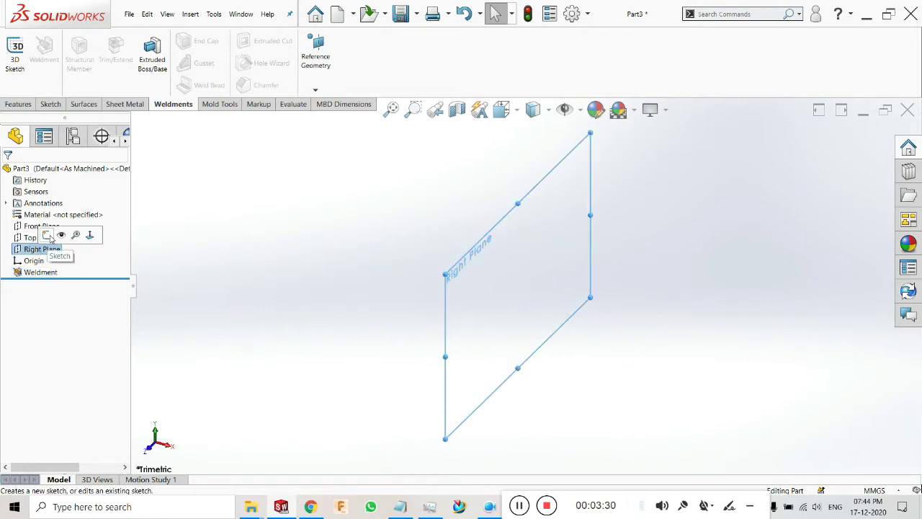
pyautogui.click(49, 235)
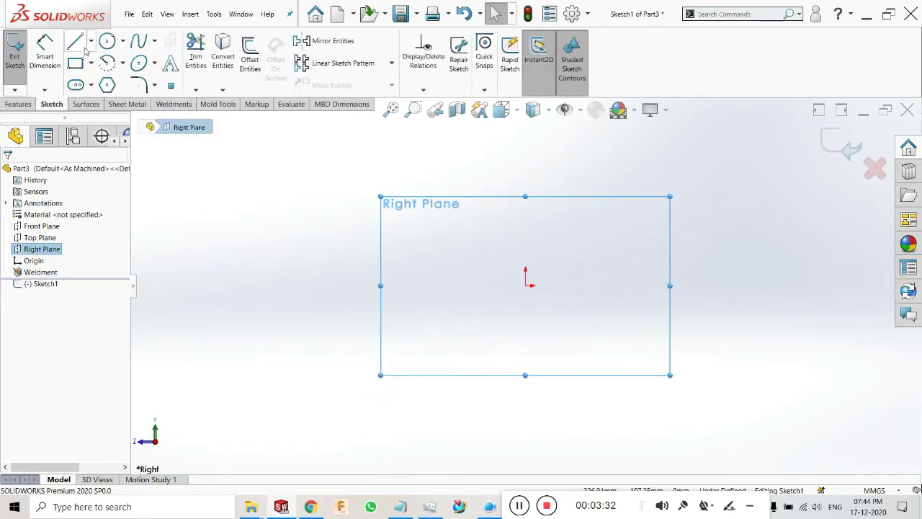
pyautogui.press('l')
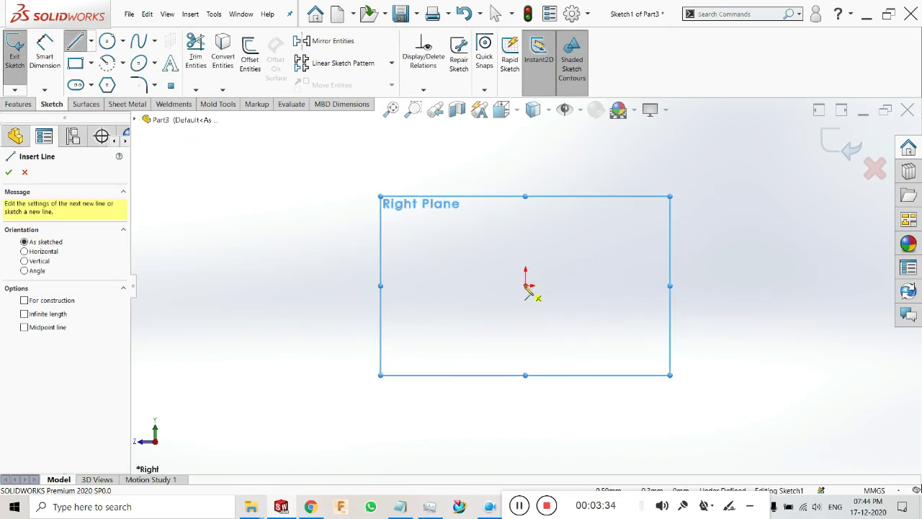
pyautogui.click(525, 285)
pyautogui.click(658, 285)
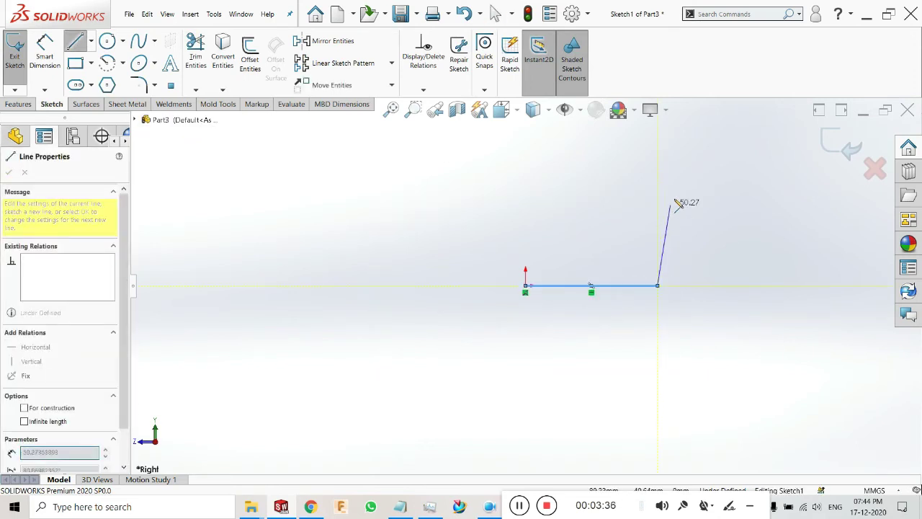
pyautogui.click(689, 175)
pyautogui.click(753, 150)
pyautogui.click(837, 202)
pyautogui.click(841, 302)
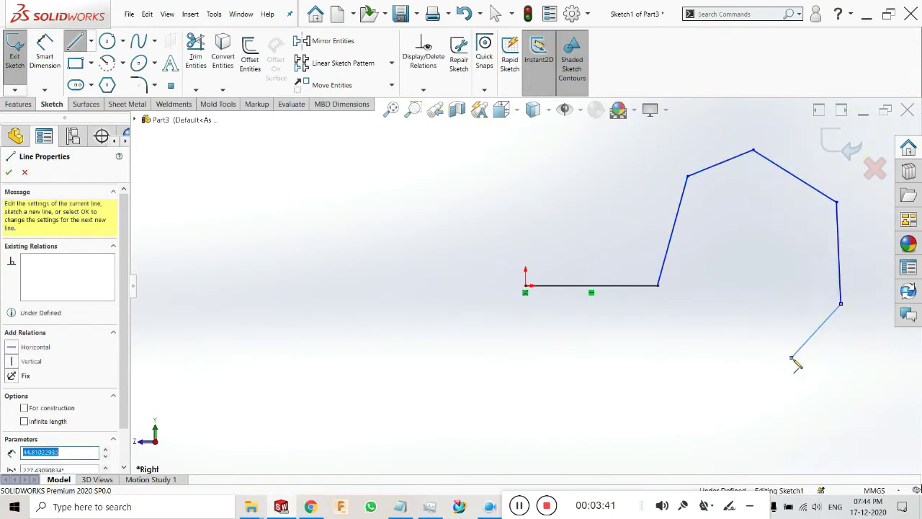
pyautogui.click(841, 142)
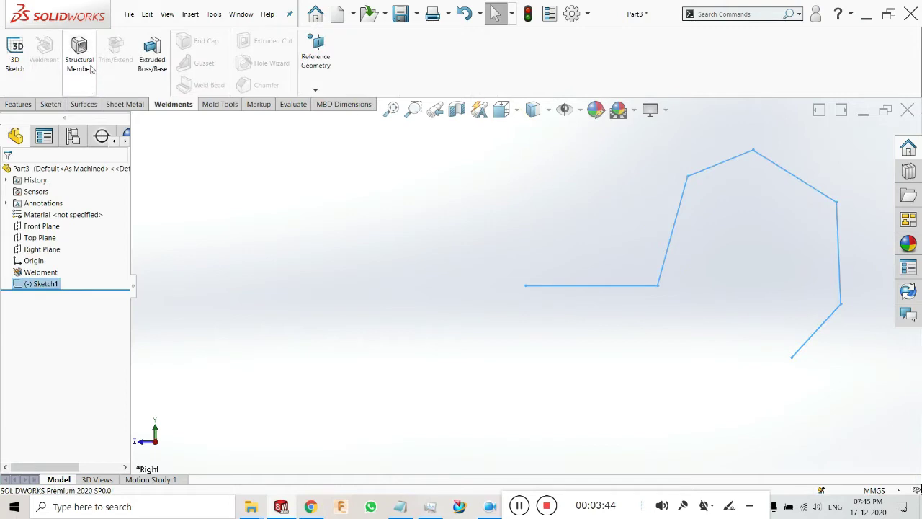
# Start a structural member, switching its standard to ansi inch and back to iso
pyautogui.click(90, 67)
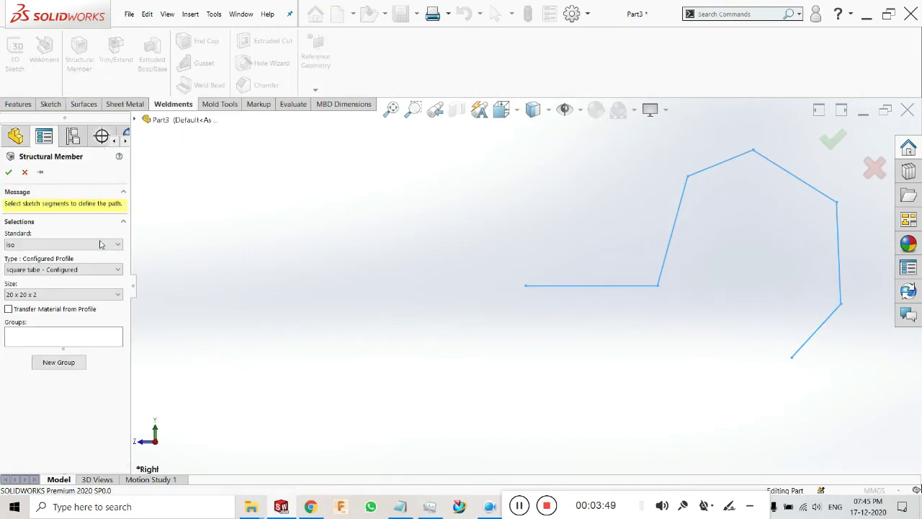
pyautogui.click(20, 245)
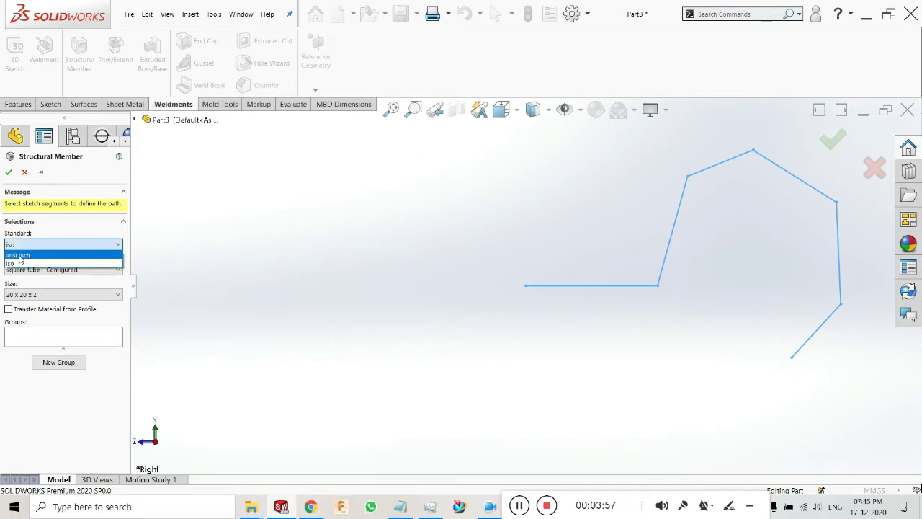
pyautogui.click(21, 257)
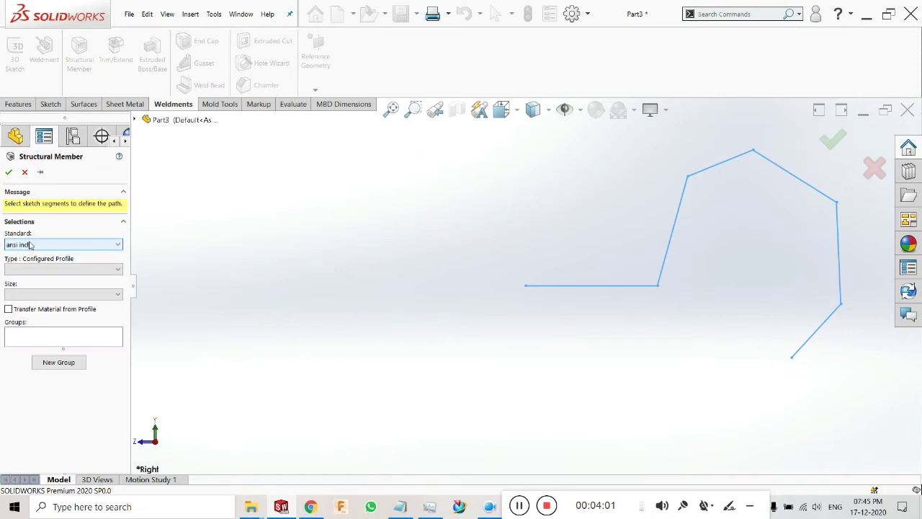
pyautogui.click(30, 246)
pyautogui.click(24, 264)
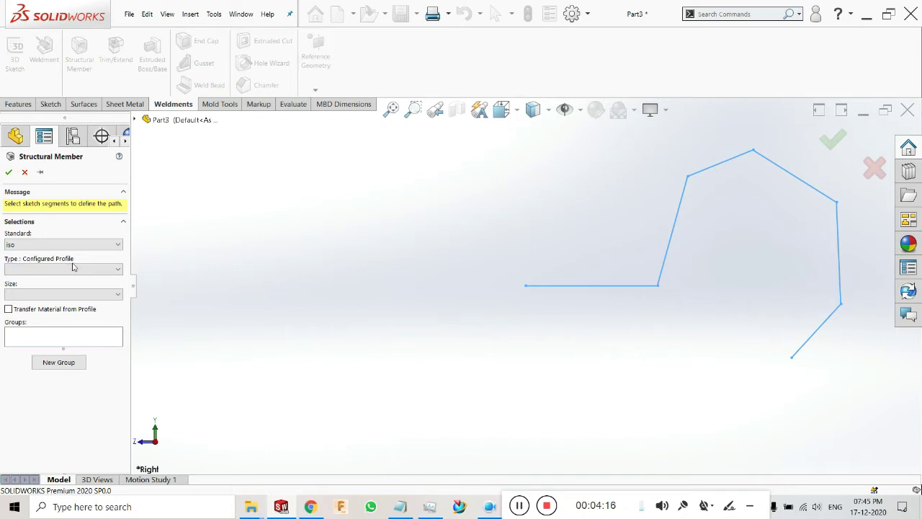
pyautogui.moveTo(418, 226); pyautogui.dragTo(428, 305, button='middle')
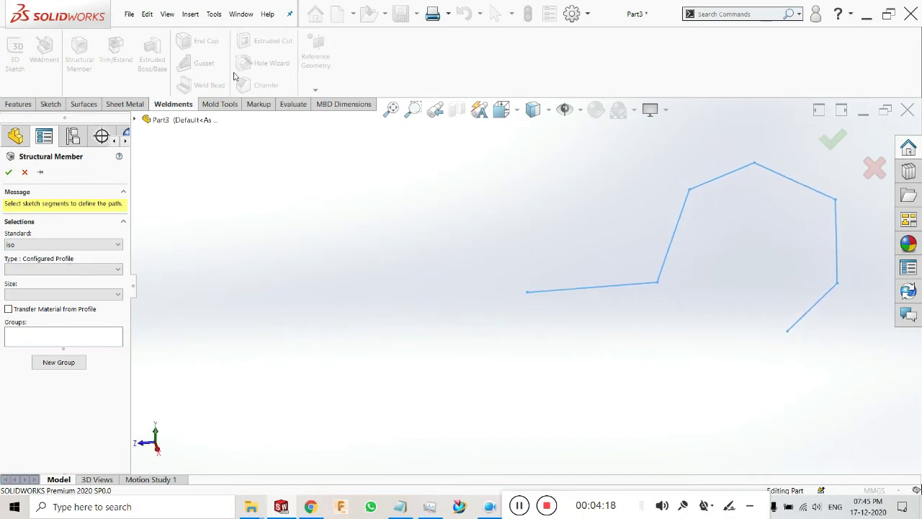
pyautogui.moveTo(333, 245)
pyautogui.mouseDown(button='middle')
pyautogui.moveTo(360, 208)
pyautogui.moveTo(353, 249)
pyautogui.mouseUp(button='middle')
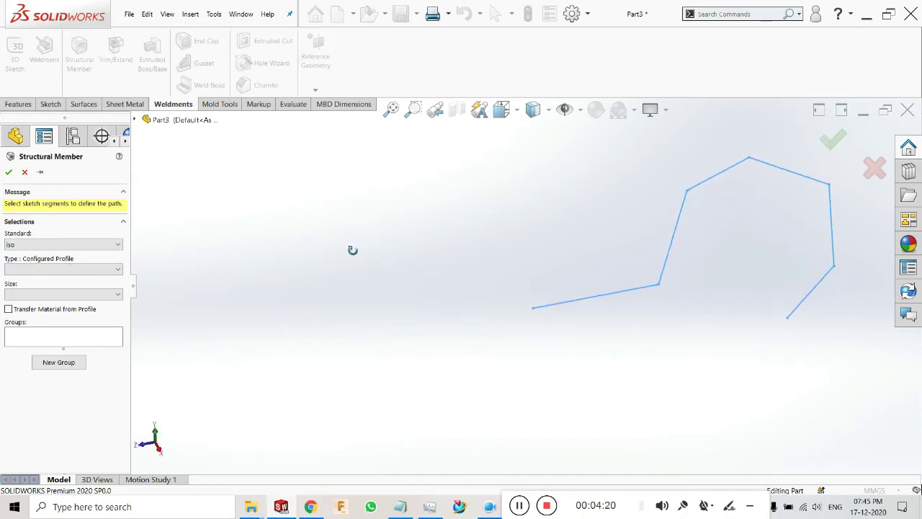
# Set the structural member's profile type to rectangular tube - Configured and its size to 60 x 40 x 3.2
pyautogui.click(75, 270)
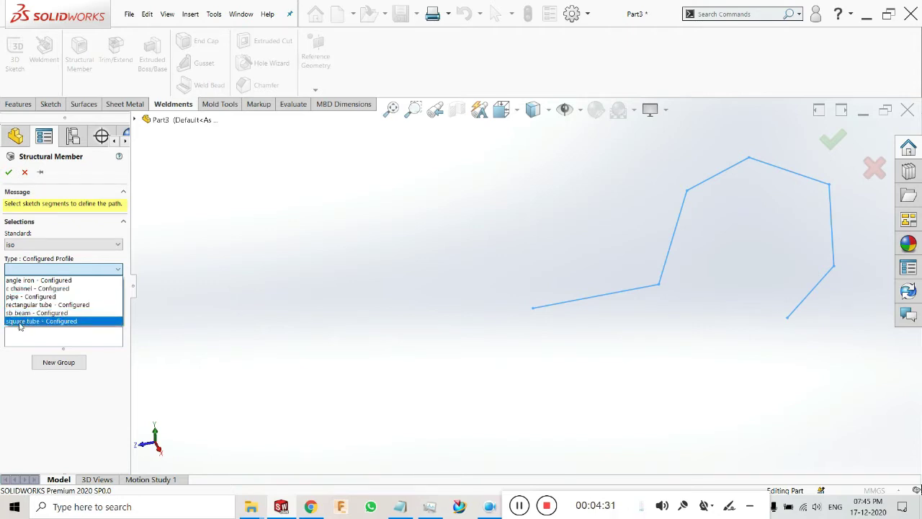
pyautogui.click(102, 274)
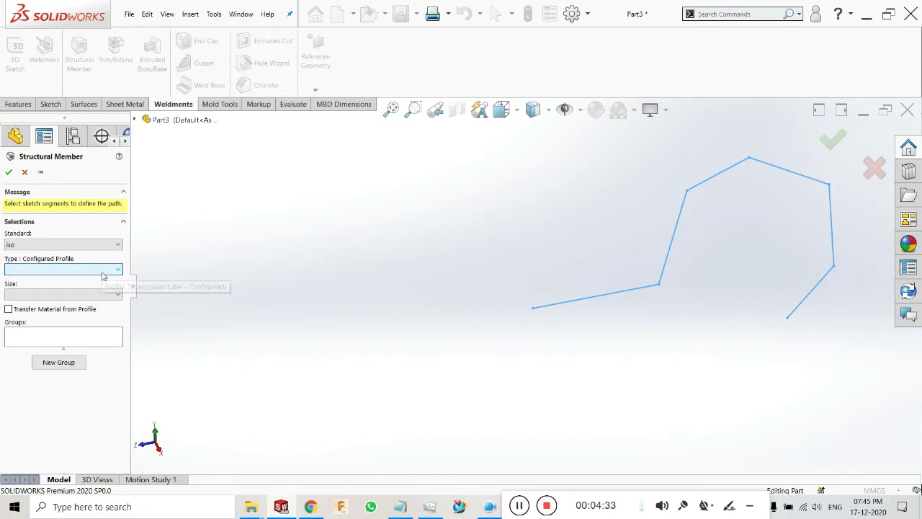
pyautogui.click(102, 274)
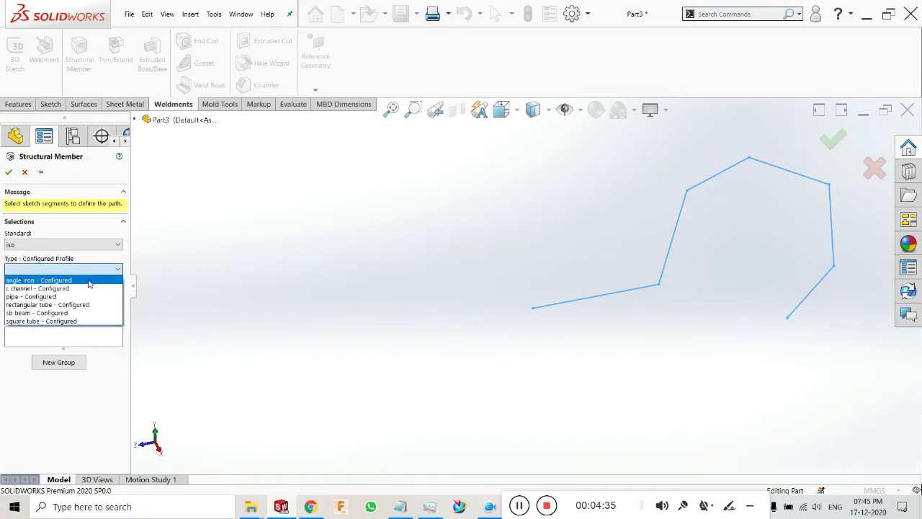
pyautogui.click(41, 306)
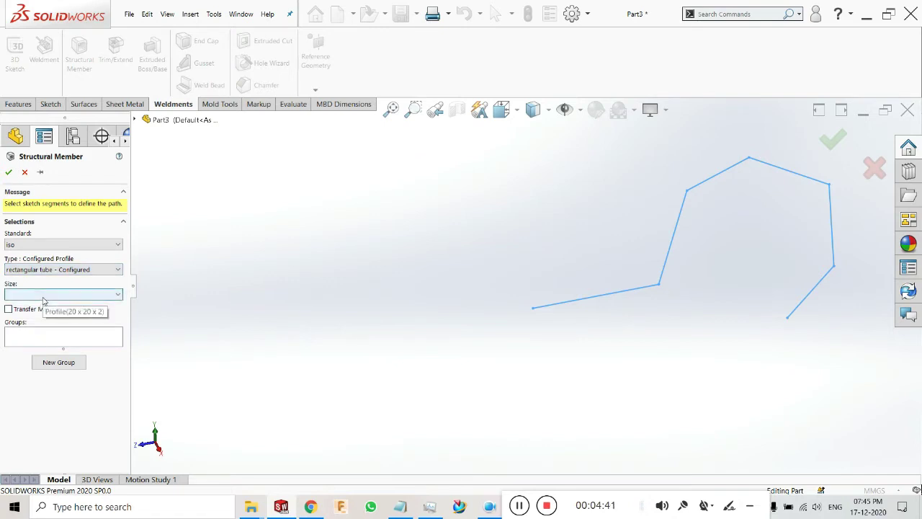
pyautogui.click(91, 296)
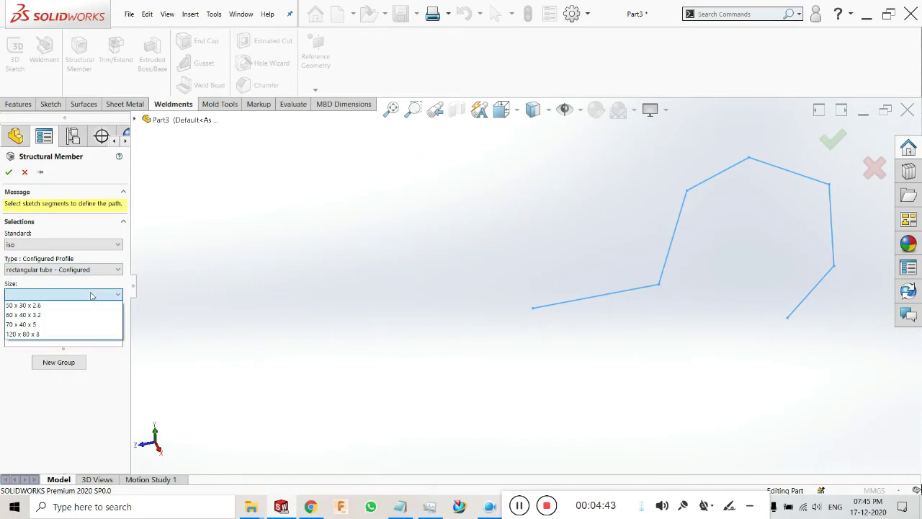
pyautogui.click(31, 319)
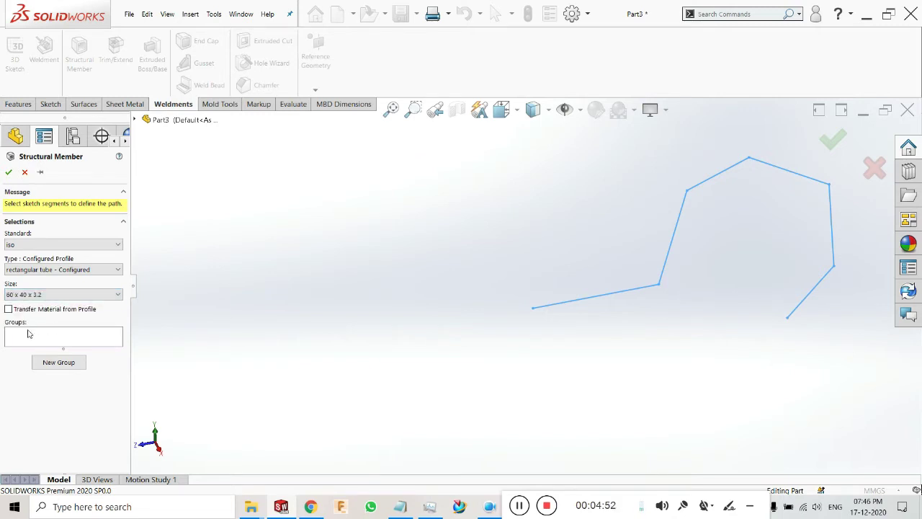
# Select all six connected sketch lines in order as the path segments of the structural member's first group
pyautogui.click(24, 341)
pyautogui.moveTo(614, 323)
pyautogui.mouseDown(button='middle')
pyautogui.moveTo(692, 323)
pyautogui.moveTo(711, 263)
pyautogui.moveTo(699, 291)
pyautogui.mouseUp(button='middle')
pyautogui.click(675, 253)
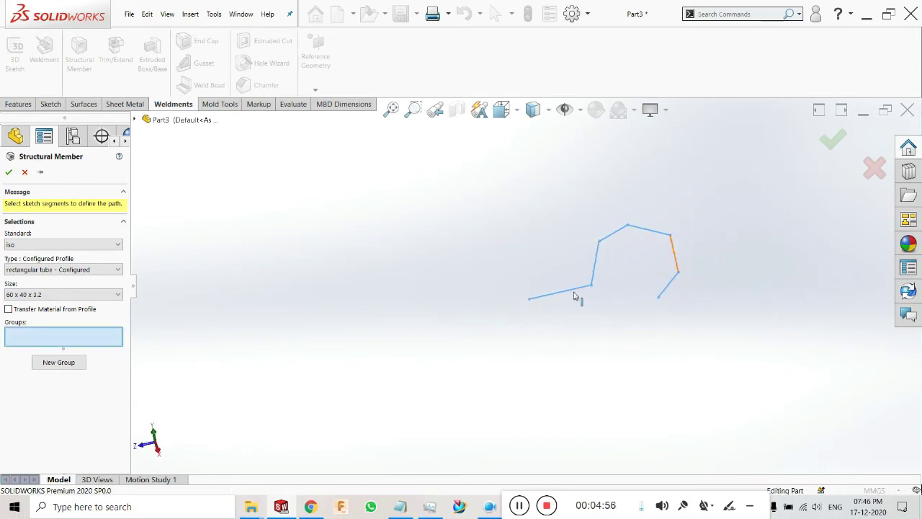
pyautogui.moveTo(565, 294); pyautogui.dragTo(583, 267, button='middle')
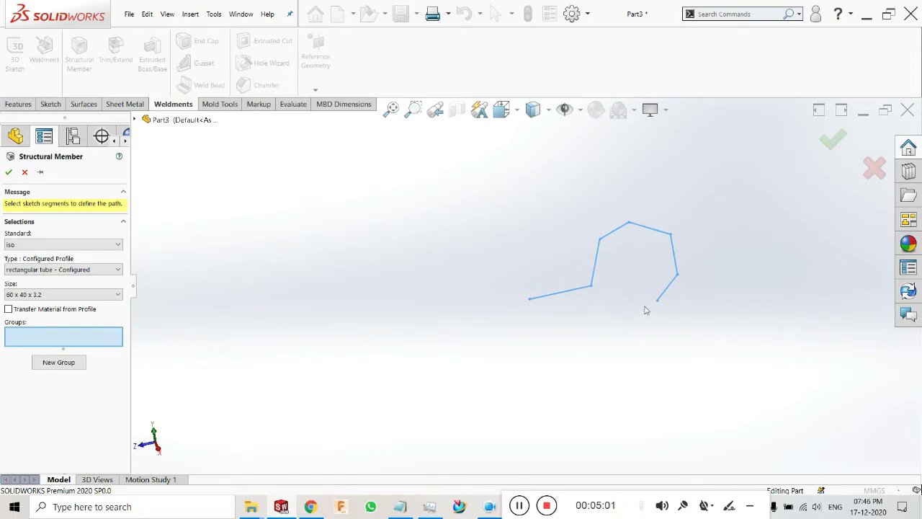
pyautogui.scroll(-3, 631, 284)
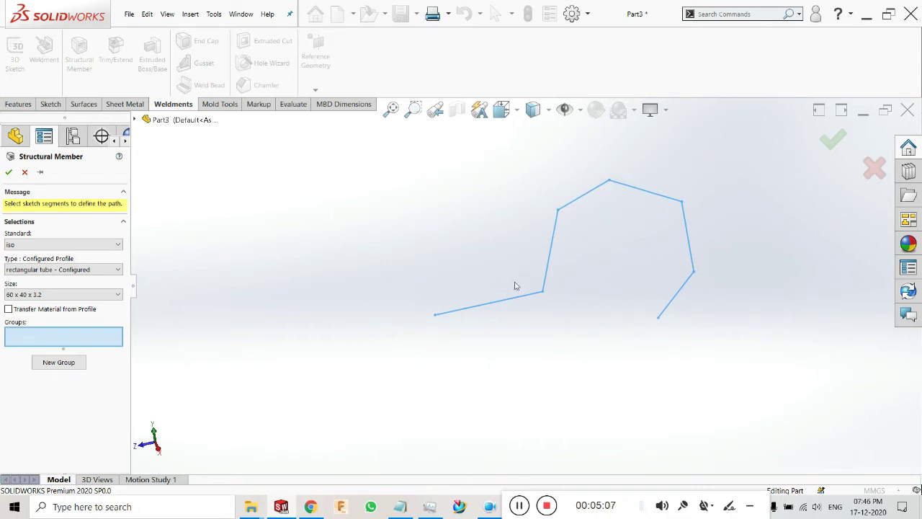
pyautogui.click(503, 307)
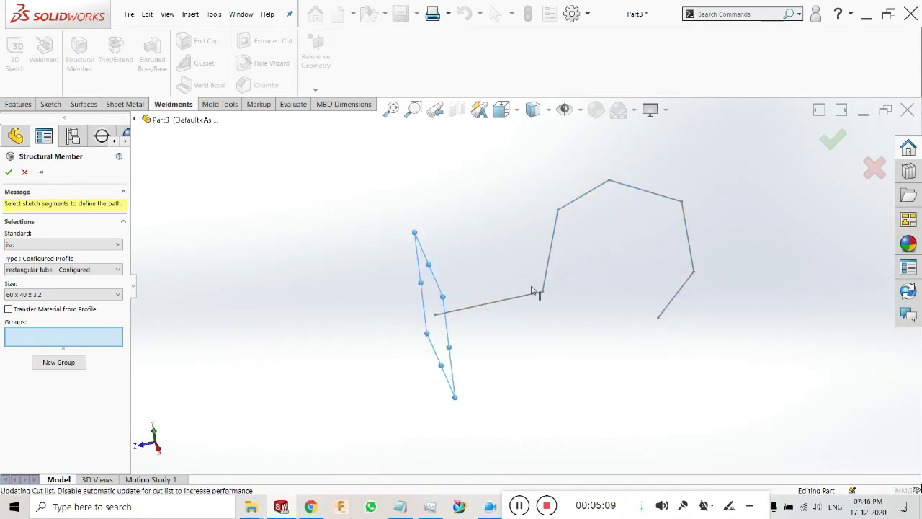
pyautogui.click(553, 256)
pyautogui.click(588, 193)
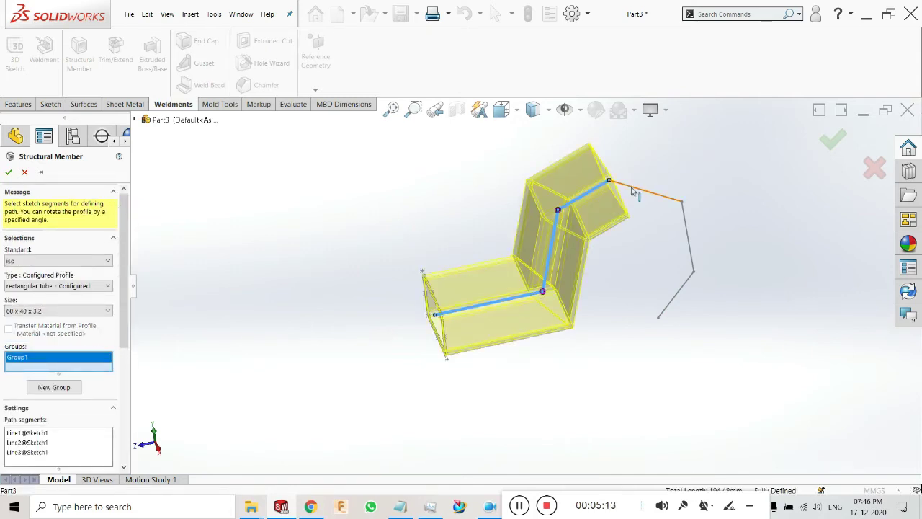
pyautogui.click(688, 231)
pyautogui.click(690, 242)
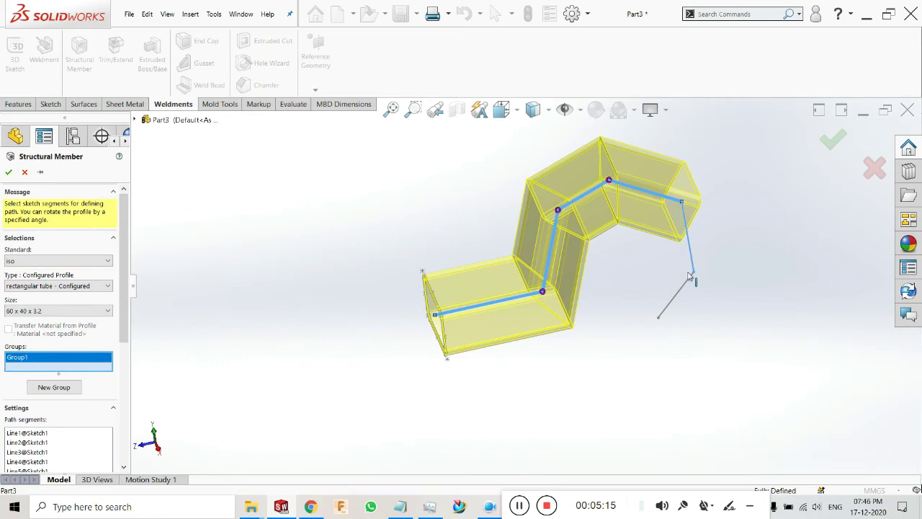
pyautogui.click(675, 302)
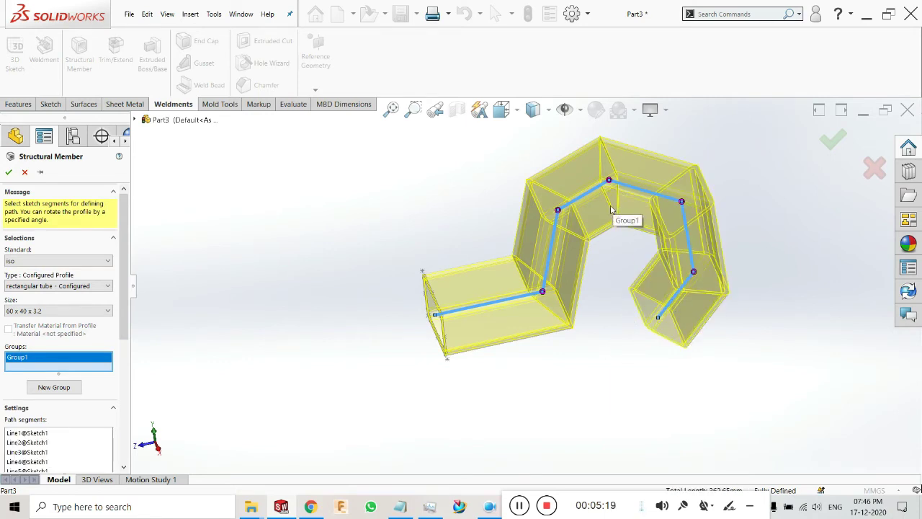
# Set the rectangular tube size to 50 x 30 x 2.6 and create the structural member
pyautogui.moveTo(463, 295); pyautogui.dragTo(467, 295, button='middle')
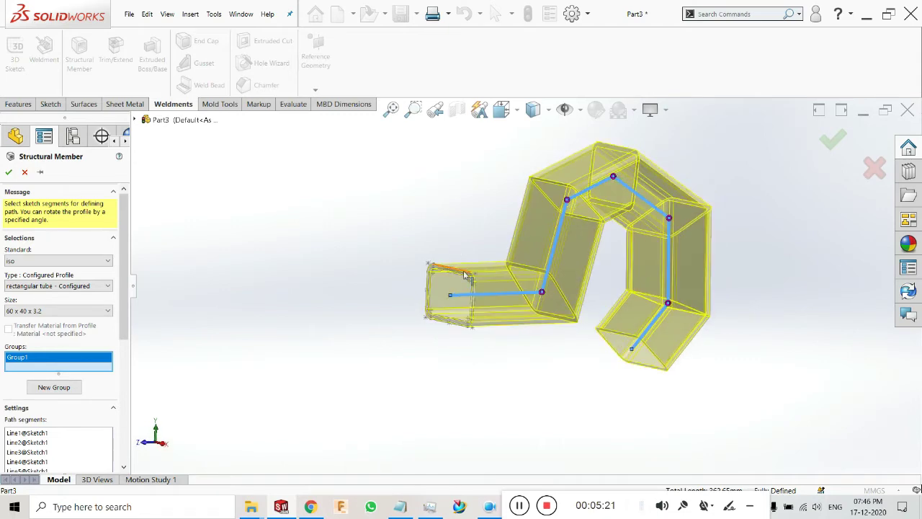
pyautogui.scroll(-3, 466, 295)
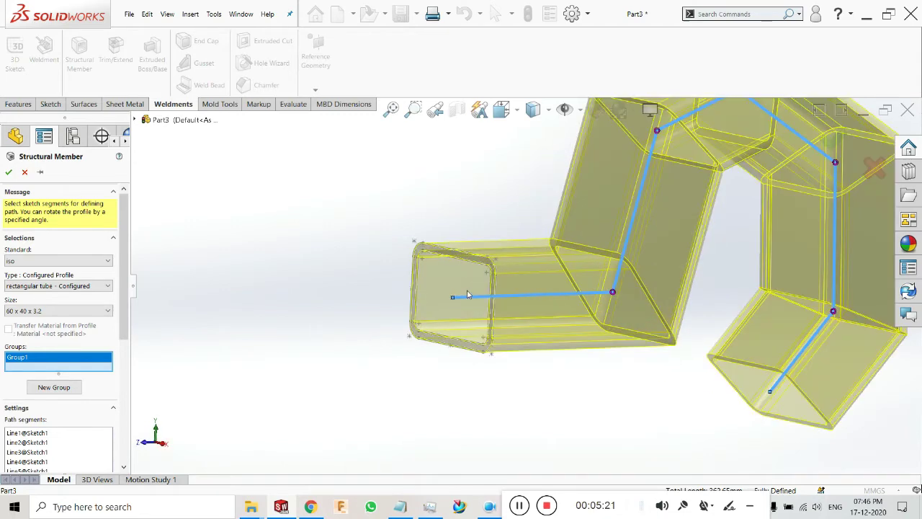
pyautogui.click(65, 311)
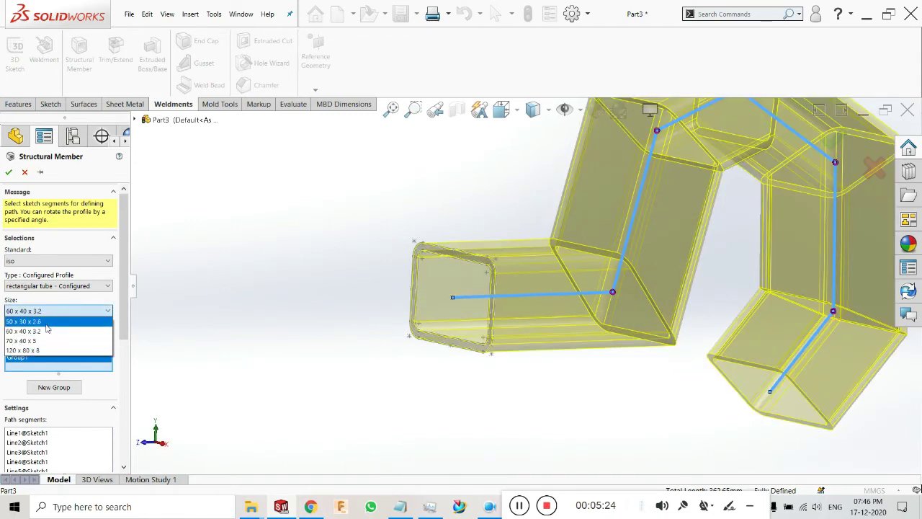
pyautogui.click(46, 322)
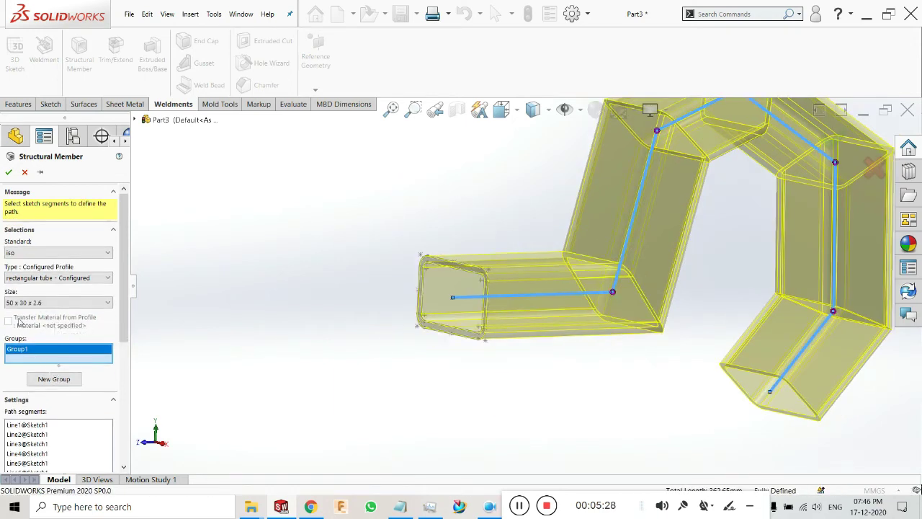
pyautogui.click(8, 171)
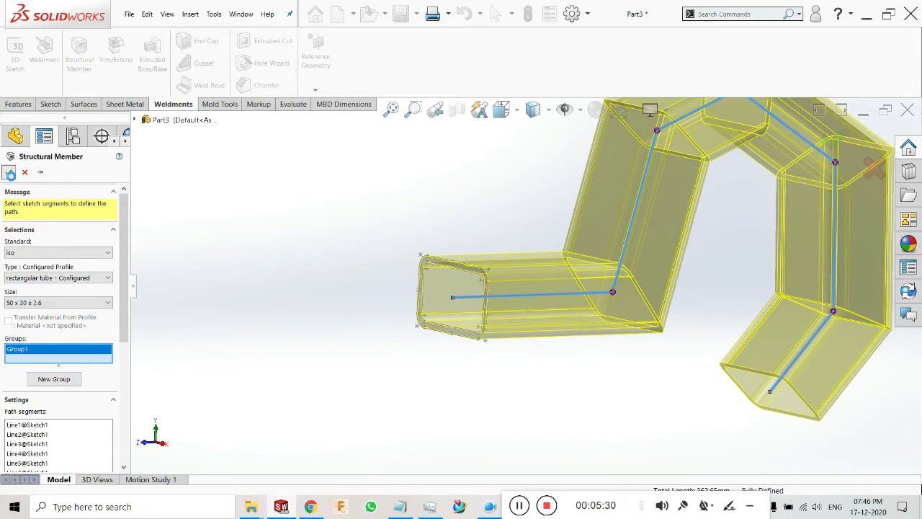
# Edit the rectangular tube structural member, changing its profile type to c channel - Configured and its size to 80 x 8
pyautogui.scroll(-3, 269, 221)
pyautogui.moveTo(356, 298); pyautogui.dragTo(570, 201, button='middle')
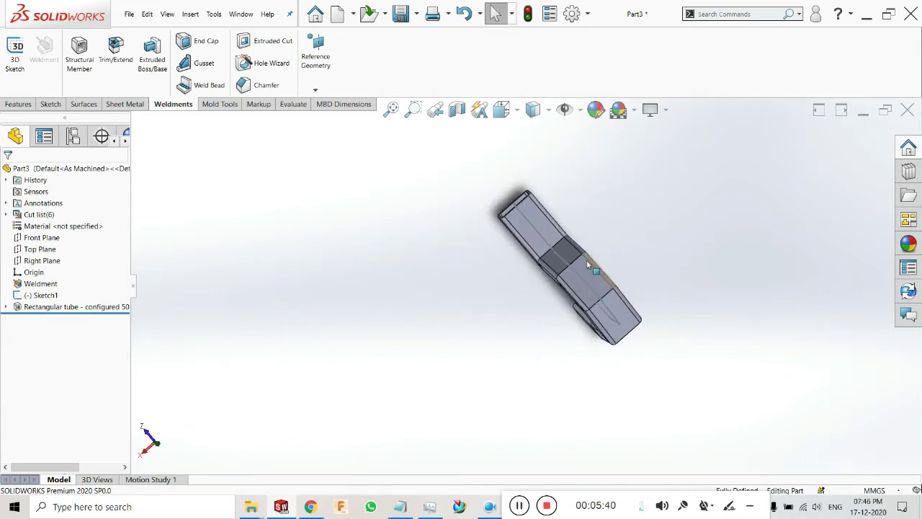
pyautogui.hotkey('ctrl', '7')
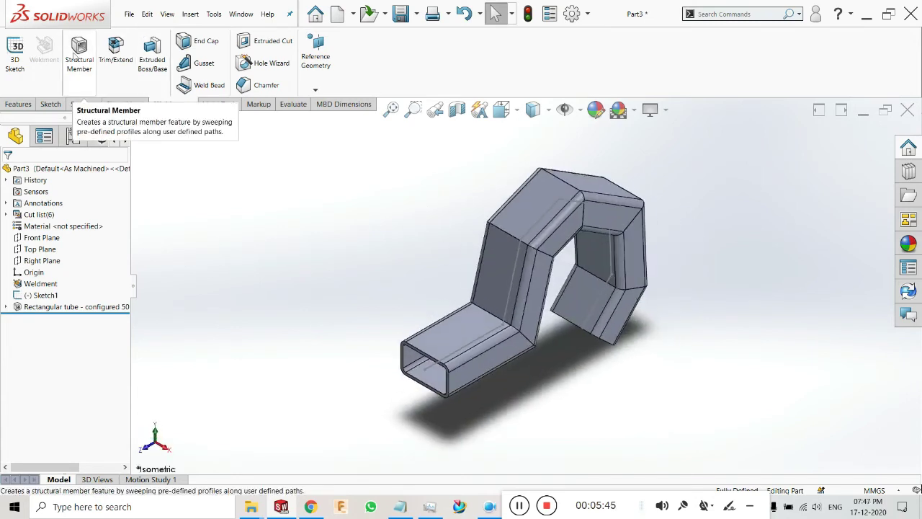
pyautogui.click(6, 307)
pyautogui.click(45, 306)
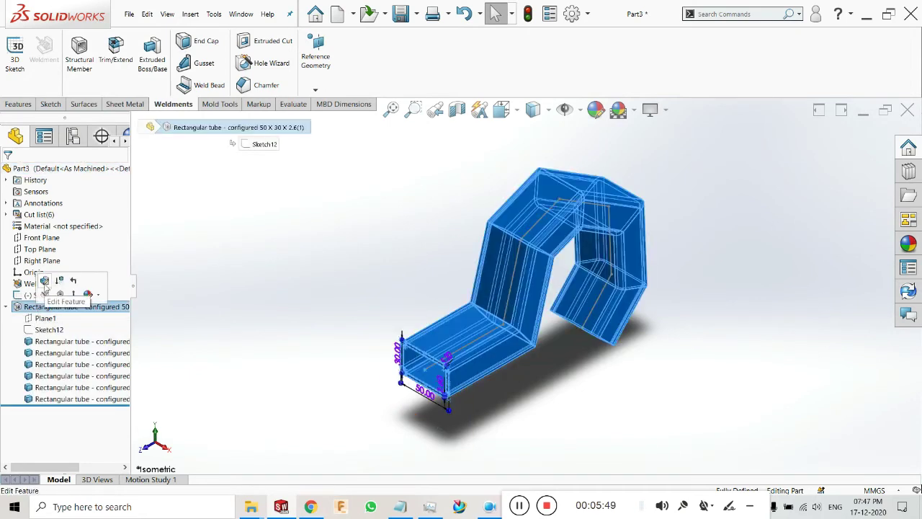
pyautogui.click(44, 282)
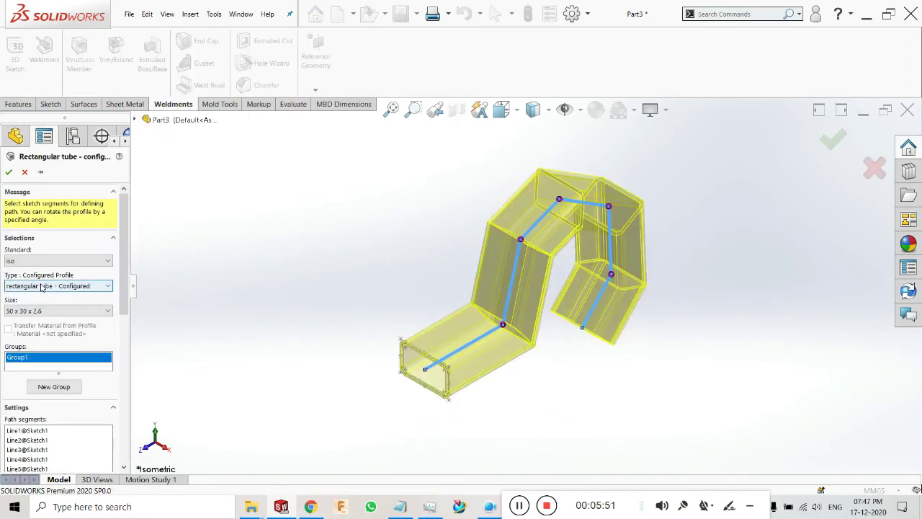
pyautogui.click(40, 286)
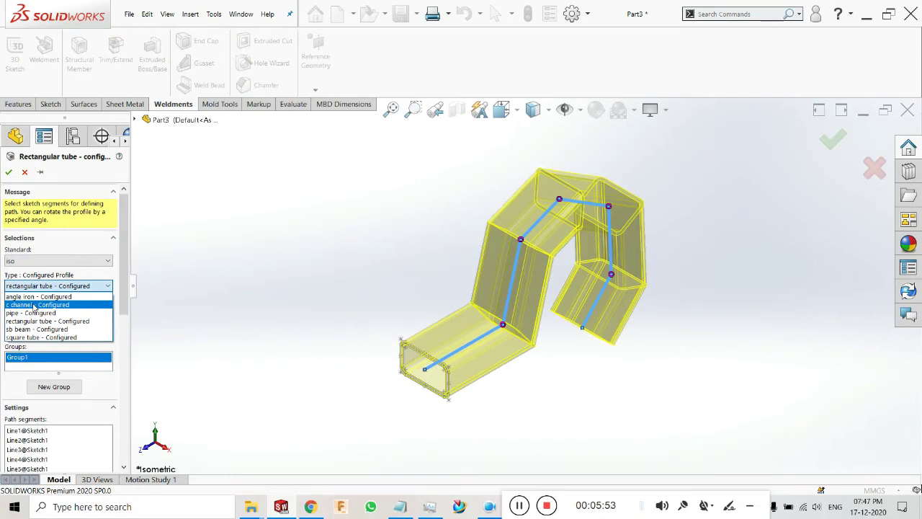
pyautogui.click(34, 305)
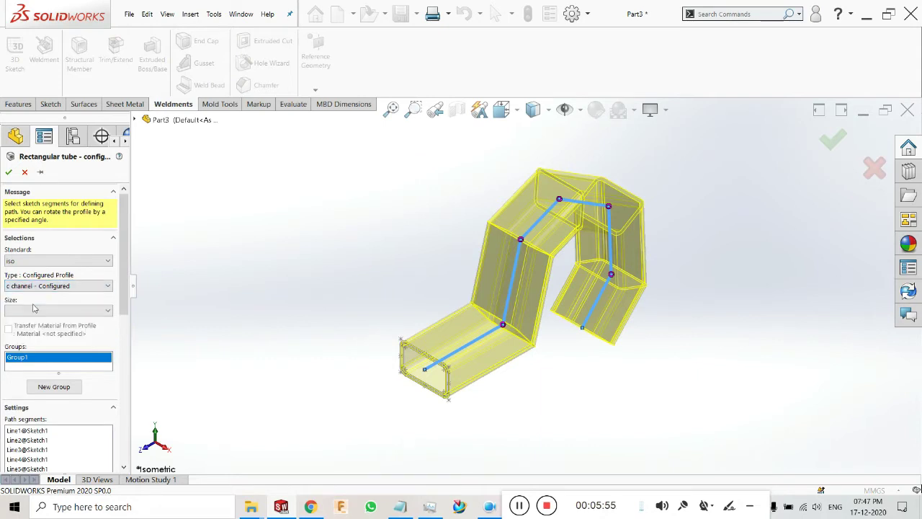
pyautogui.click(32, 309)
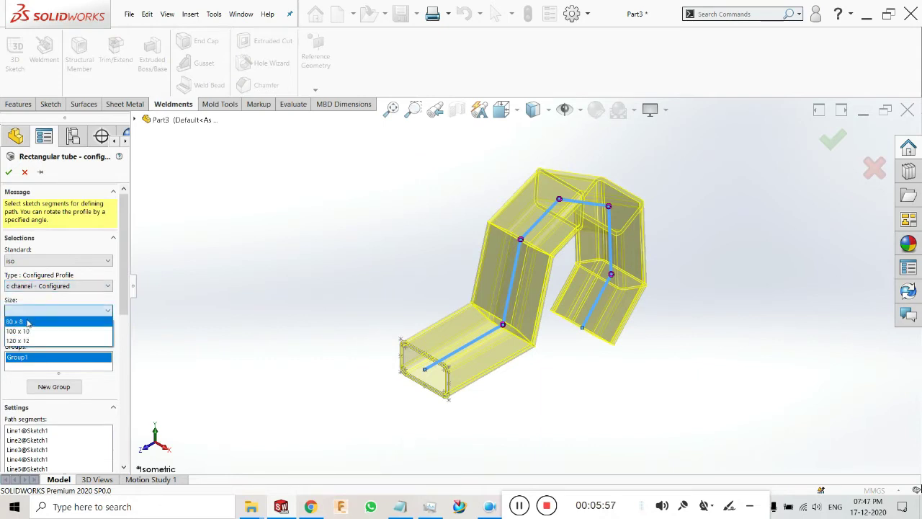
pyautogui.click(26, 322)
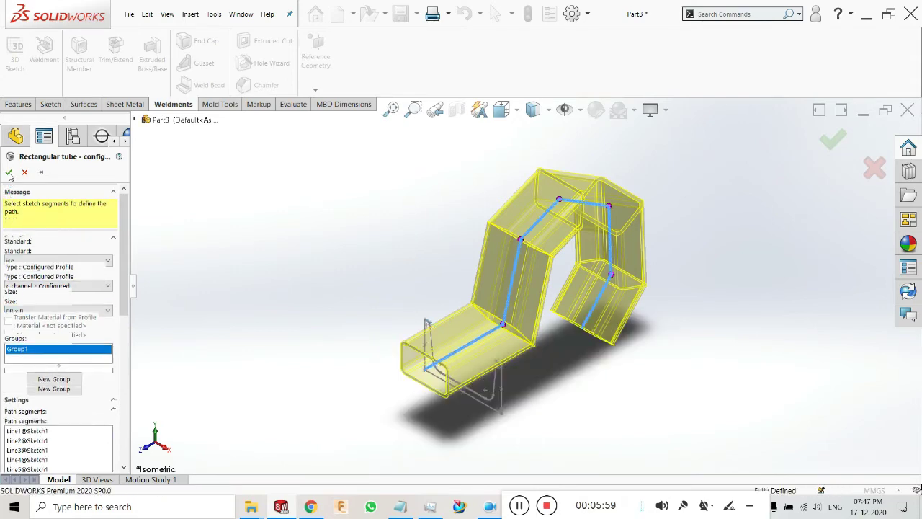
pyautogui.click(9, 171)
pyautogui.moveTo(317, 346); pyautogui.dragTo(282, 228, button='middle')
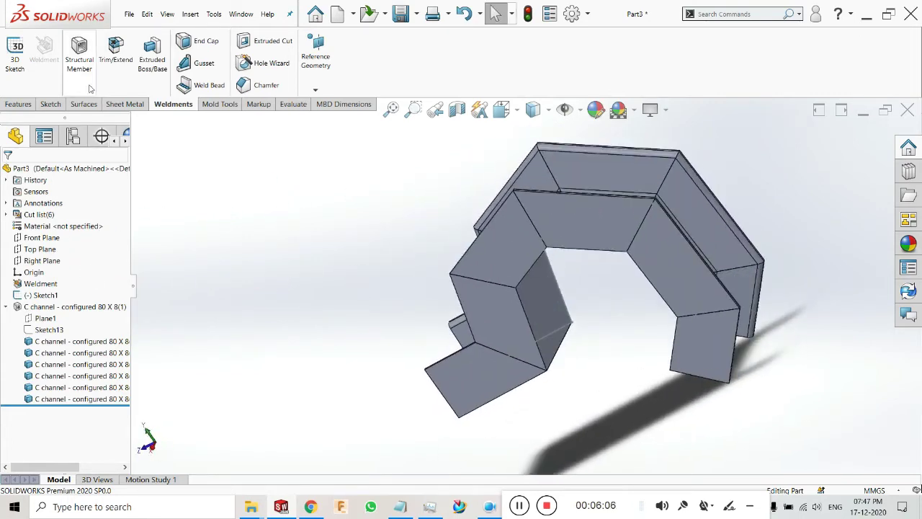
# Edit the C channel member, reselect the recently used 80 x 8 size and apply it
pyautogui.click(47, 307)
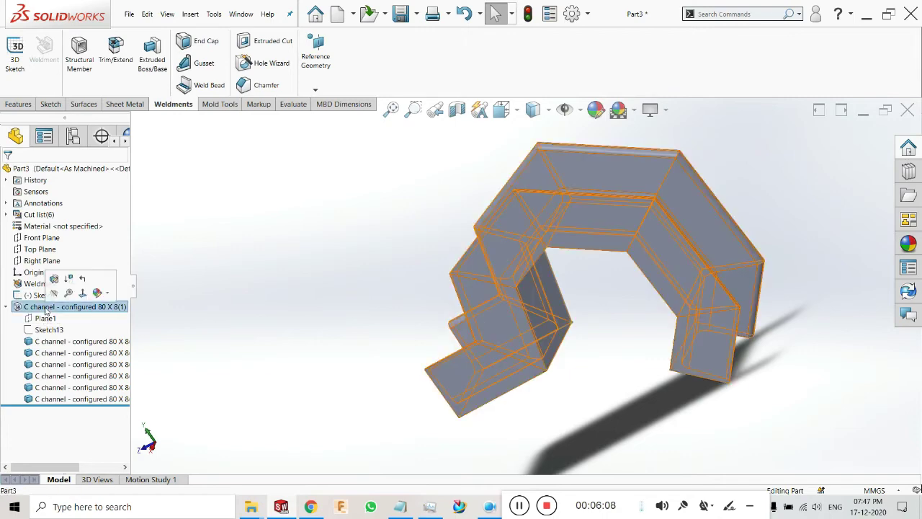
pyautogui.click(54, 280)
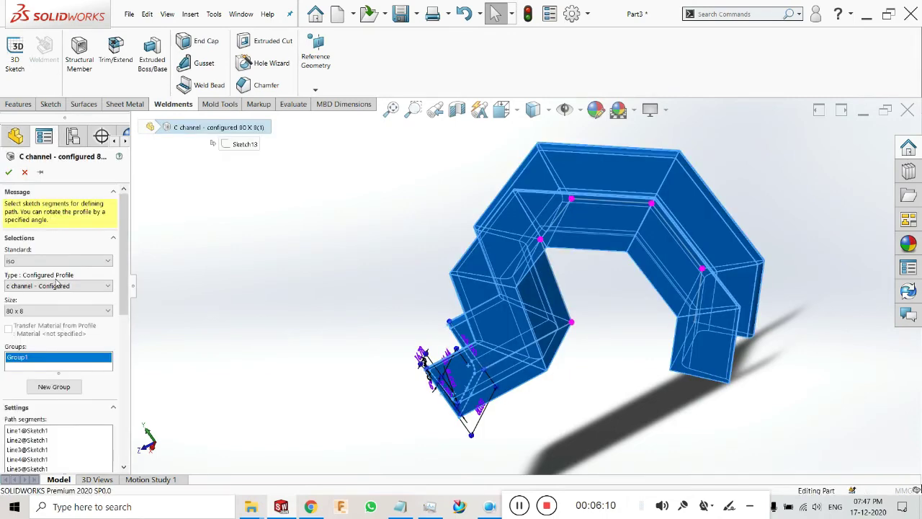
pyautogui.click(49, 287)
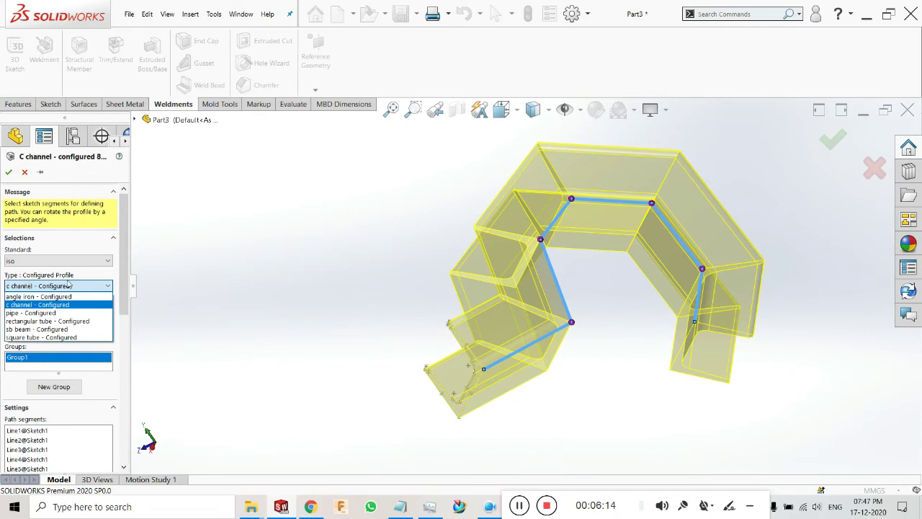
pyautogui.click(531, 504)
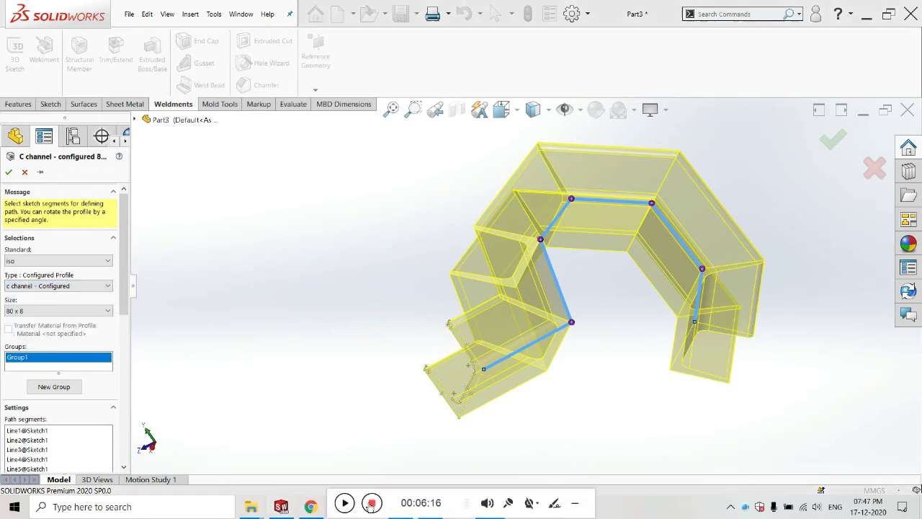
pyautogui.click(62, 313)
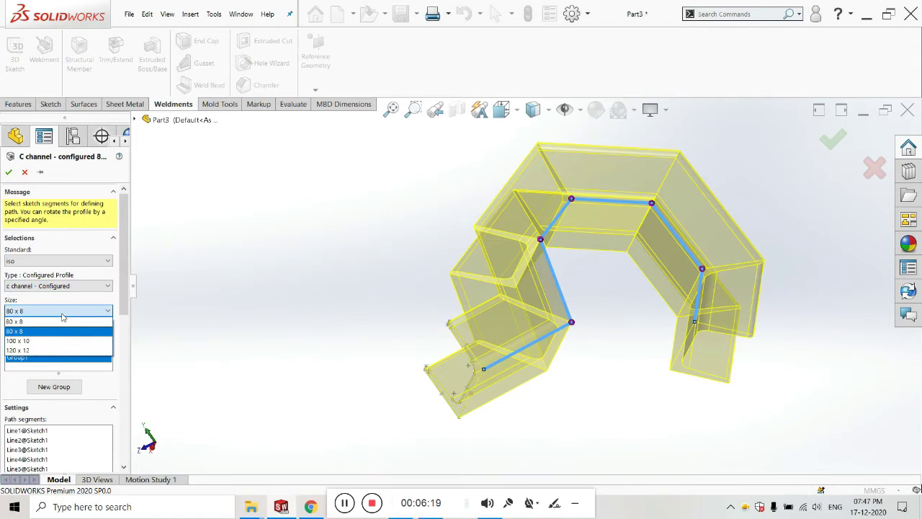
pyautogui.click(41, 322)
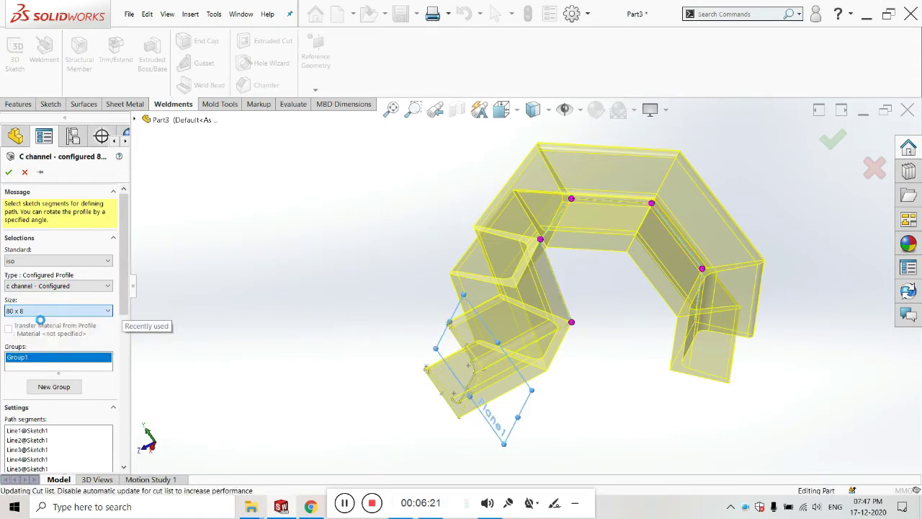
pyautogui.click(9, 172)
pyautogui.moveTo(268, 248); pyautogui.dragTo(391, 270, button='middle')
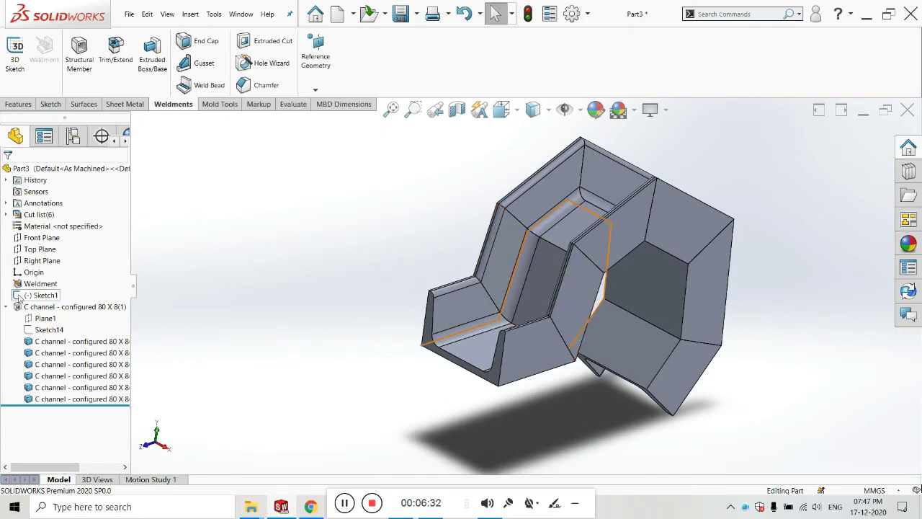
# Reopen the C channel member for editing and clear all its path segments
pyautogui.click(45, 308)
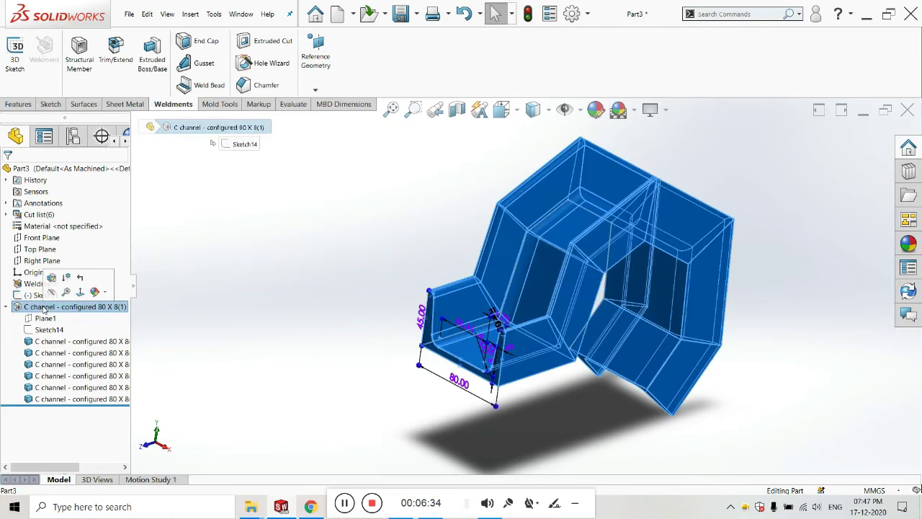
pyautogui.click(52, 279)
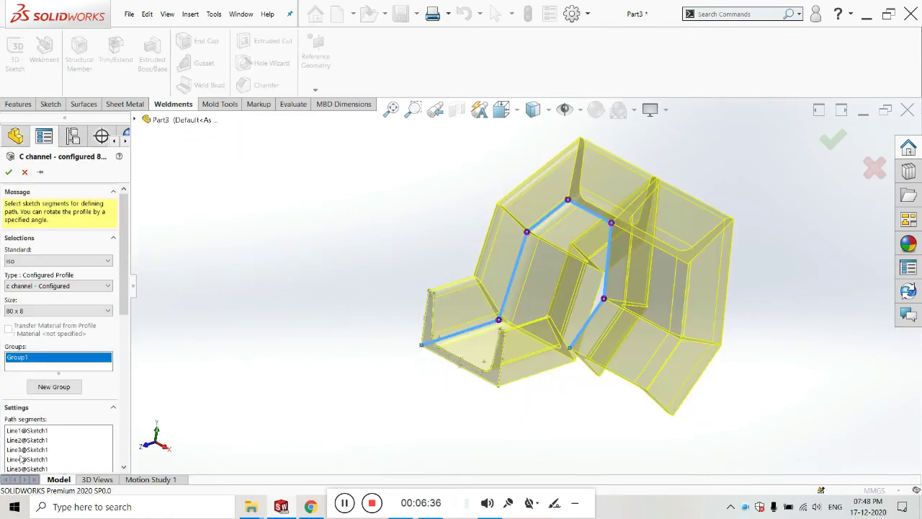
pyautogui.scroll(-5, 34, 427)
pyautogui.moveTo(125, 337); pyautogui.dragTo(126, 271)
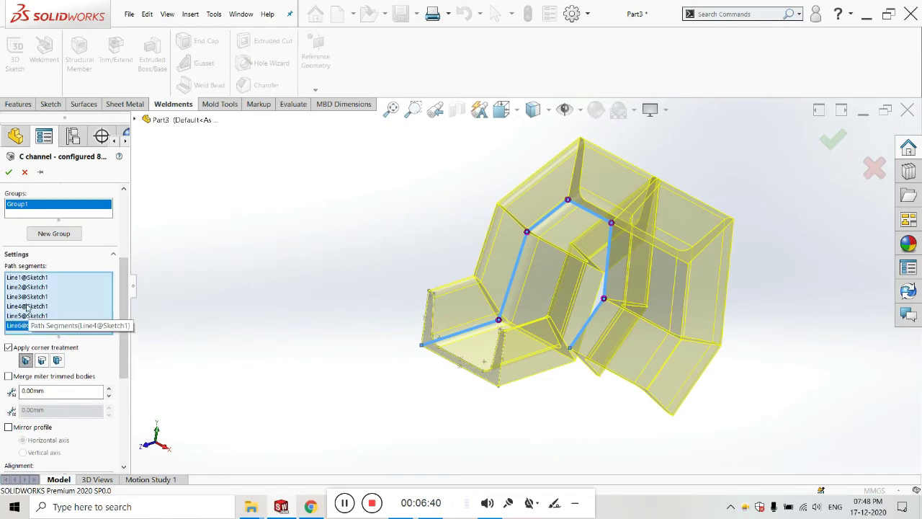
pyautogui.rightClick(49, 282)
pyautogui.click(51, 290)
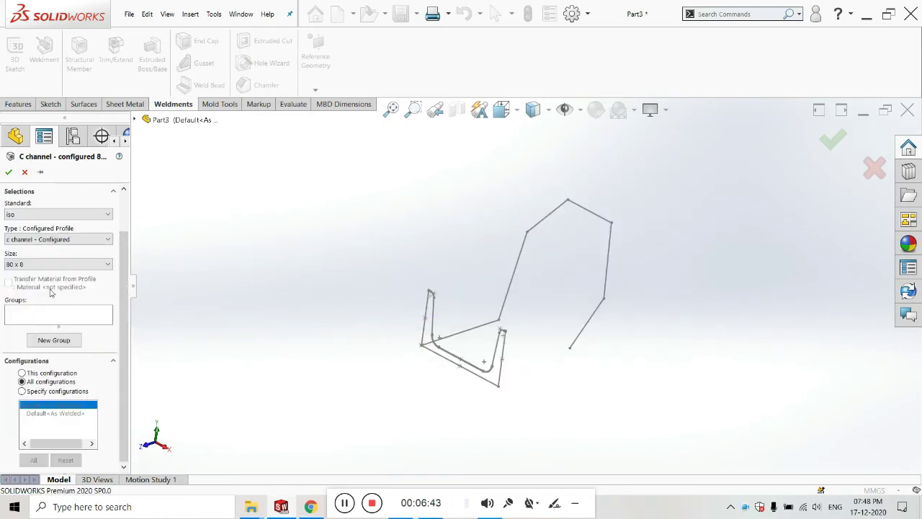
# Assign only the first sketch line, which starts at the channel profile, as the path segment and apply the structural member
pyautogui.moveTo(456, 366)
pyautogui.mouseDown(button='middle')
pyautogui.moveTo(444, 274)
pyautogui.moveTo(425, 339)
pyautogui.mouseUp(button='middle')
pyautogui.click(41, 315)
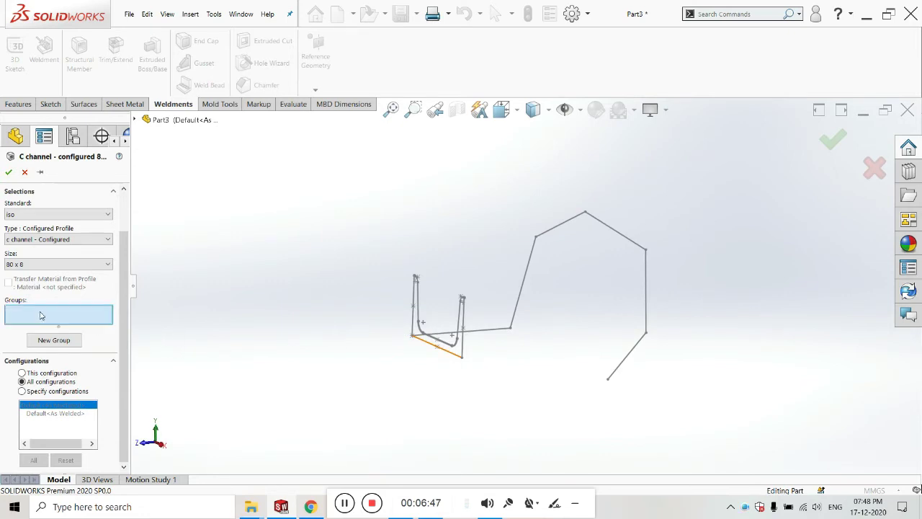
pyautogui.click(481, 336)
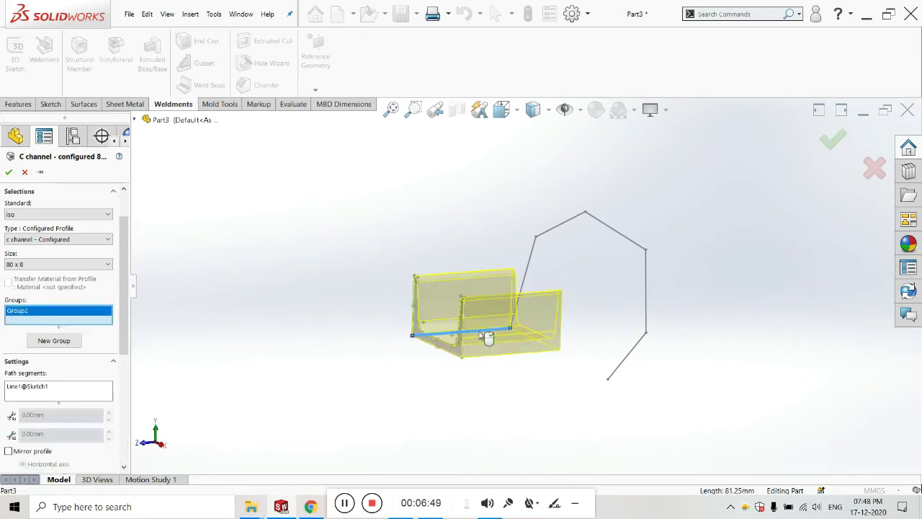
pyautogui.click(832, 141)
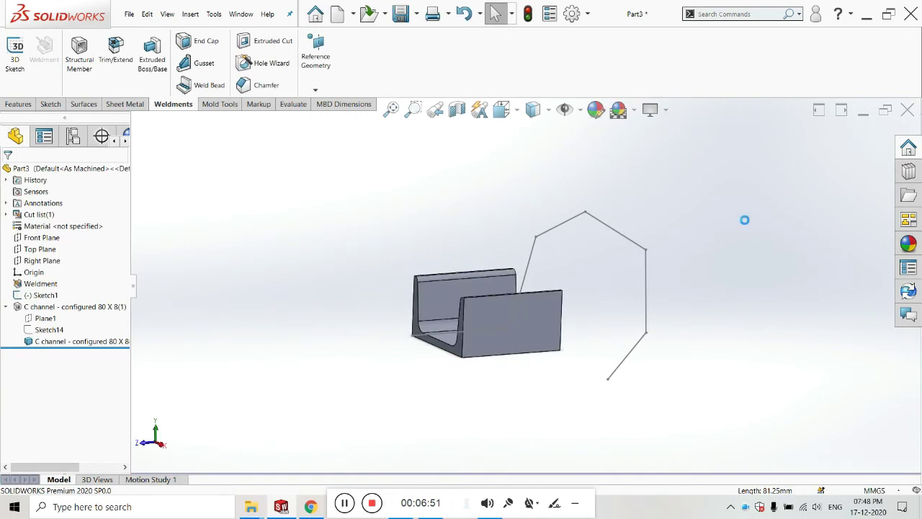
pyautogui.moveTo(488, 322)
pyautogui.mouseDown(button='middle')
pyautogui.moveTo(496, 407)
pyautogui.moveTo(473, 226)
pyautogui.moveTo(478, 319)
pyautogui.mouseUp(button='middle')
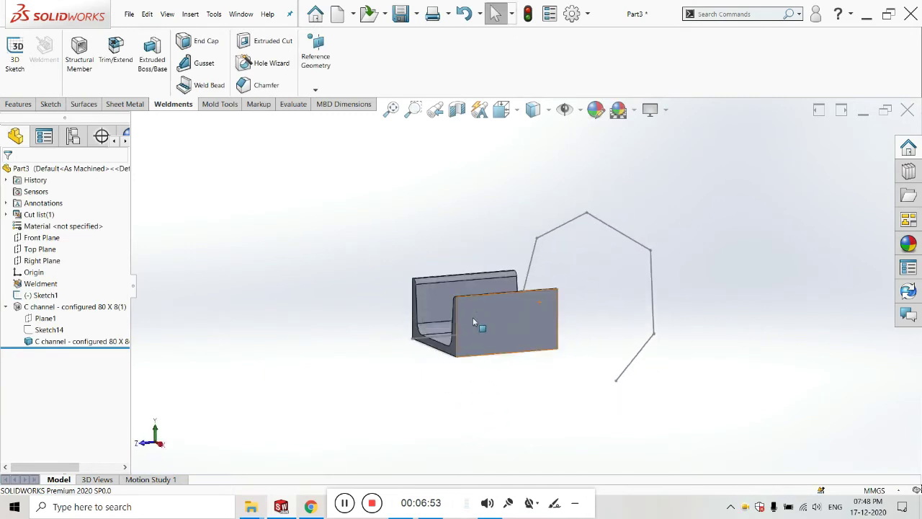
# Edit the single-segment C channel, setting its profile rotation angle to 2 degrees, and apply the change
pyautogui.click(62, 308)
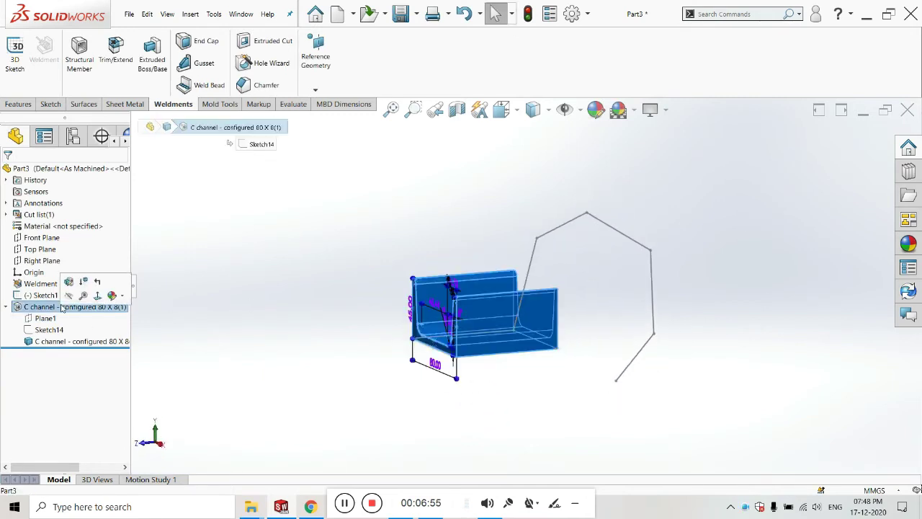
pyautogui.click(66, 286)
pyautogui.moveTo(123, 274); pyautogui.dragTo(140, 411)
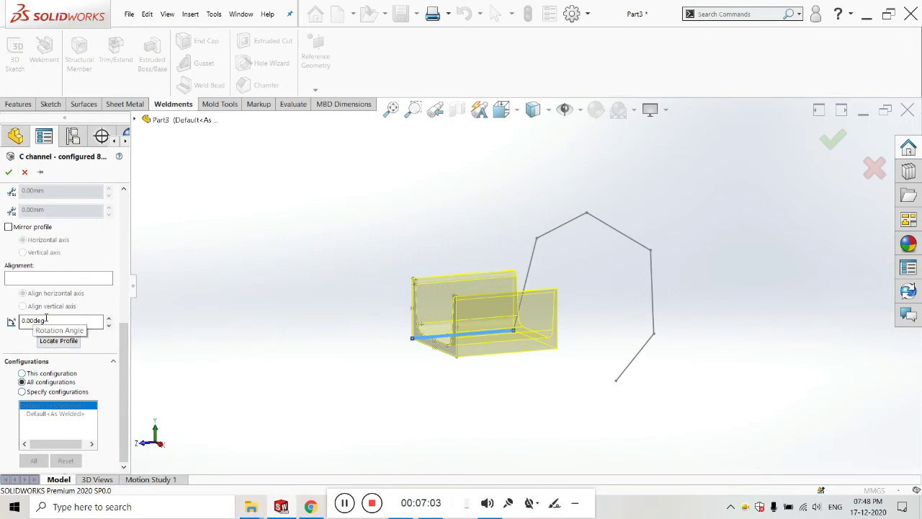
pyautogui.moveTo(109, 319); pyautogui.dragTo(110, 326)
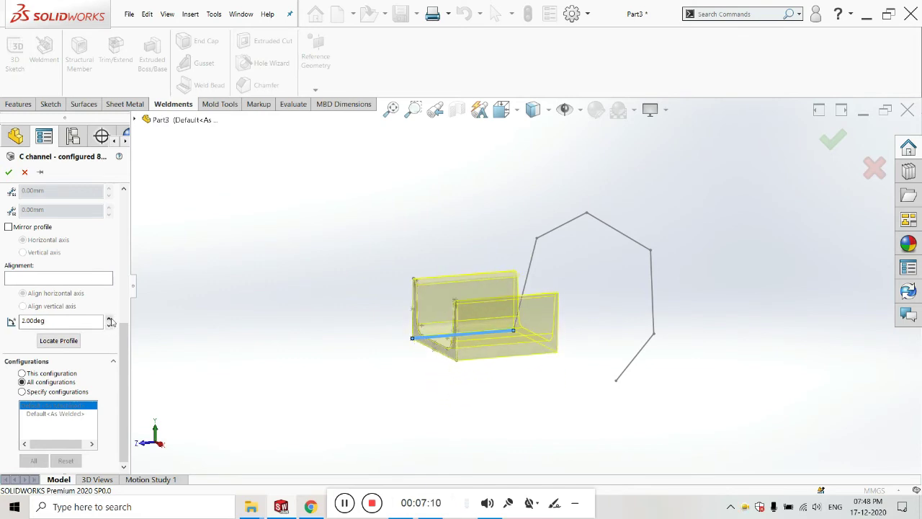
pyautogui.scroll(-4, 447, 342)
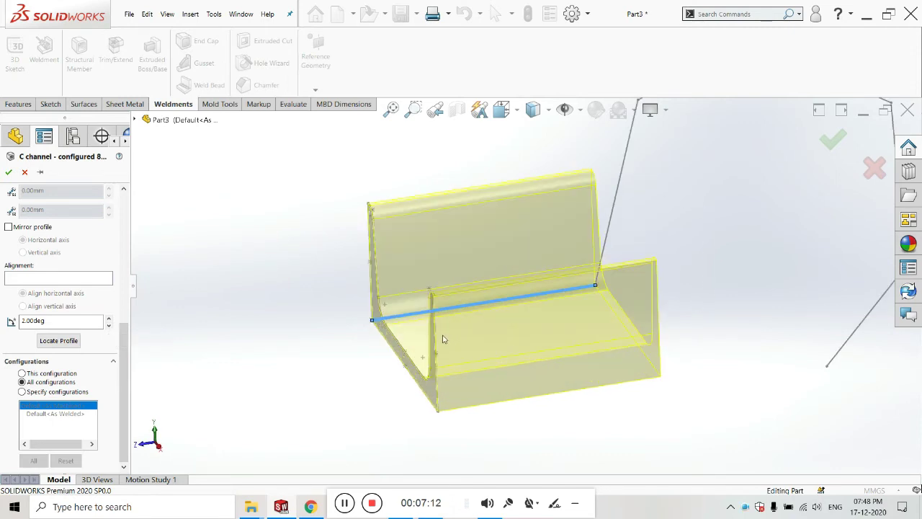
pyautogui.scroll(3, 414, 352)
pyautogui.moveTo(418, 363)
pyautogui.mouseDown(button='middle')
pyautogui.moveTo(416, 324)
pyautogui.moveTo(377, 297)
pyautogui.moveTo(510, 282)
pyautogui.moveTo(479, 314)
pyautogui.moveTo(535, 310)
pyautogui.mouseUp(button='middle')
pyautogui.click(7, 171)
# Open the C channel's profile sketch for editing
pyautogui.click(528, 301)
pyautogui.click(52, 330)
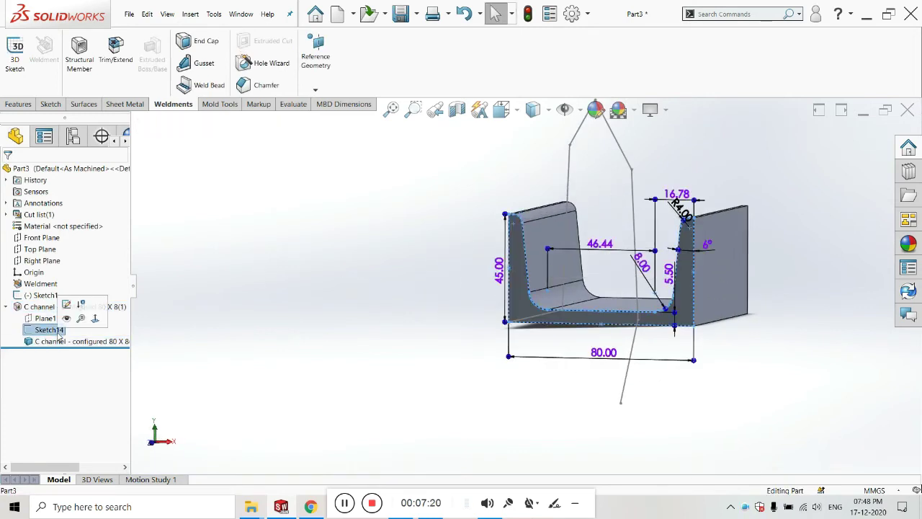
pyautogui.press('Escape')
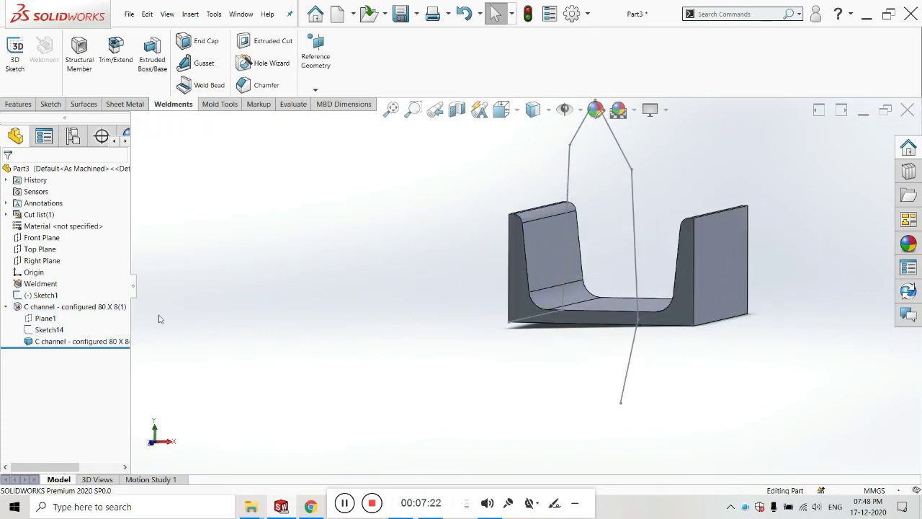
pyautogui.click(5, 307)
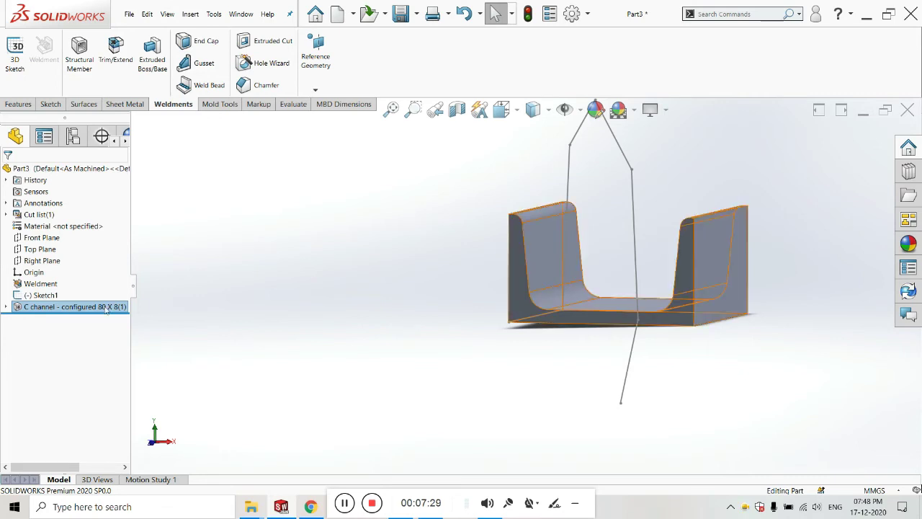
pyautogui.click(6, 307)
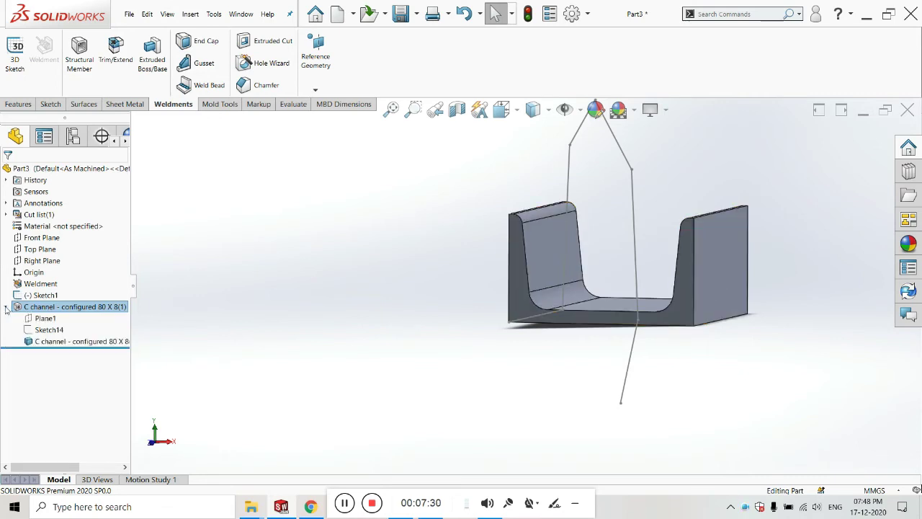
pyautogui.click(44, 330)
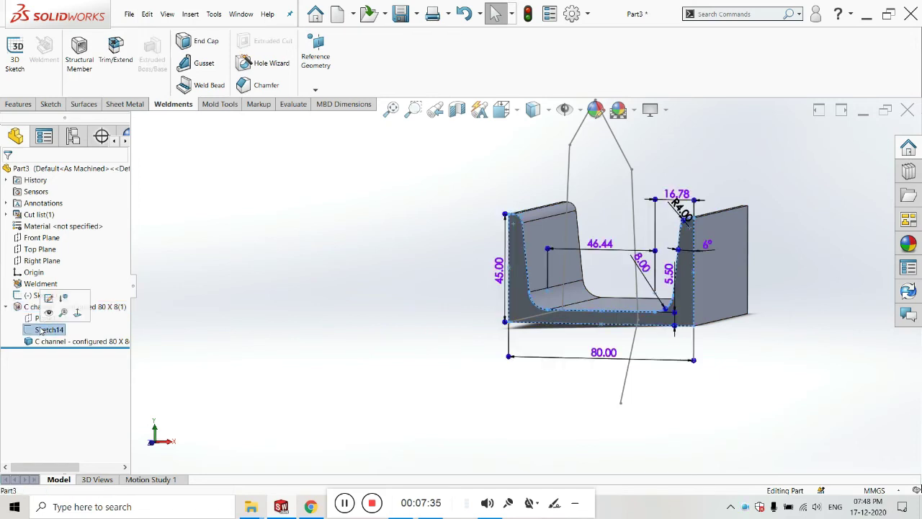
pyautogui.click(48, 299)
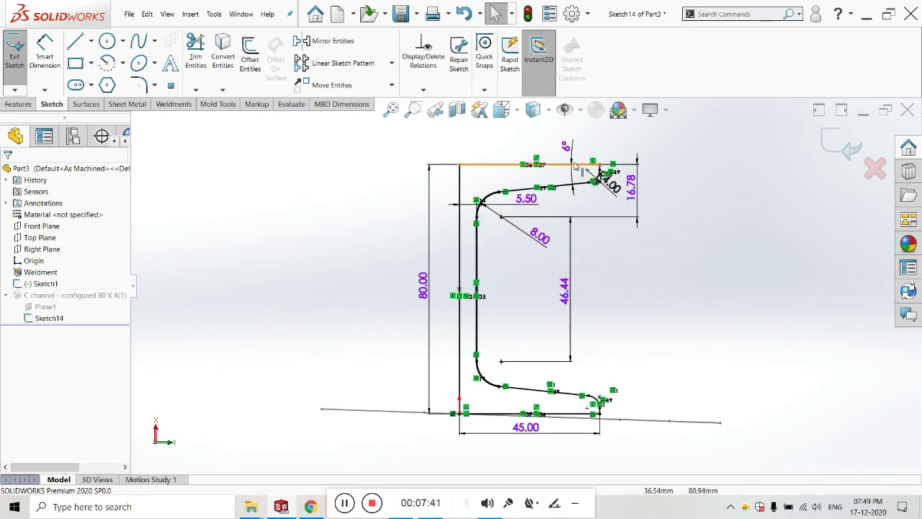
pyautogui.scroll(-3, 618, 202)
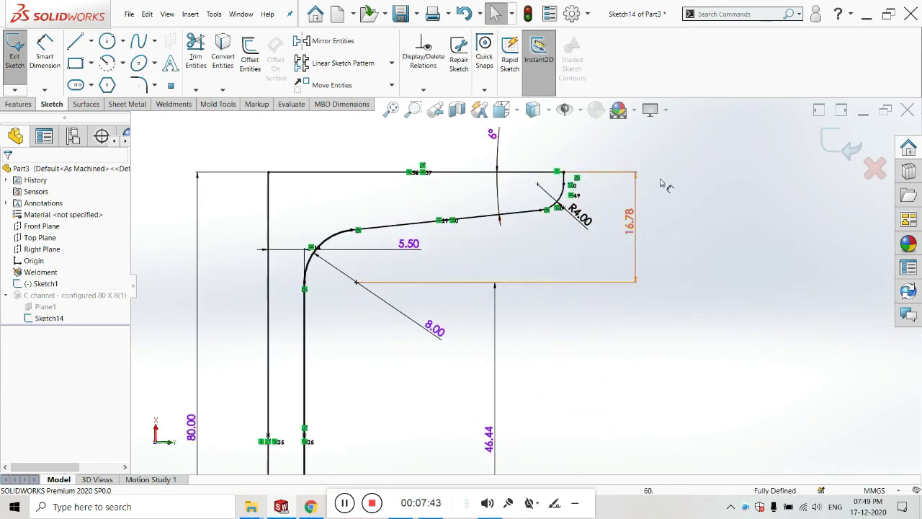
# Close the C channel's profile sketch and show the model in isometric view
pyautogui.scroll(5, 644, 230)
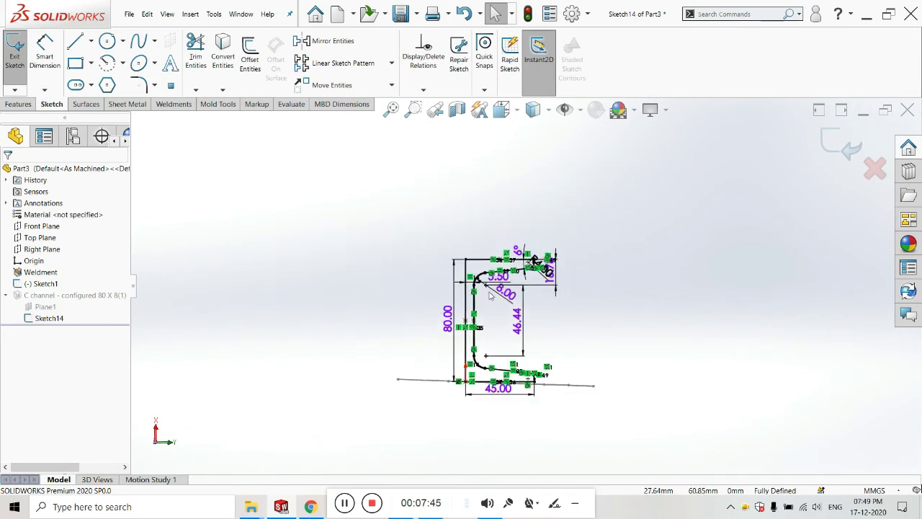
pyautogui.scroll(-2, 502, 396)
pyautogui.scroll(2, 502, 396)
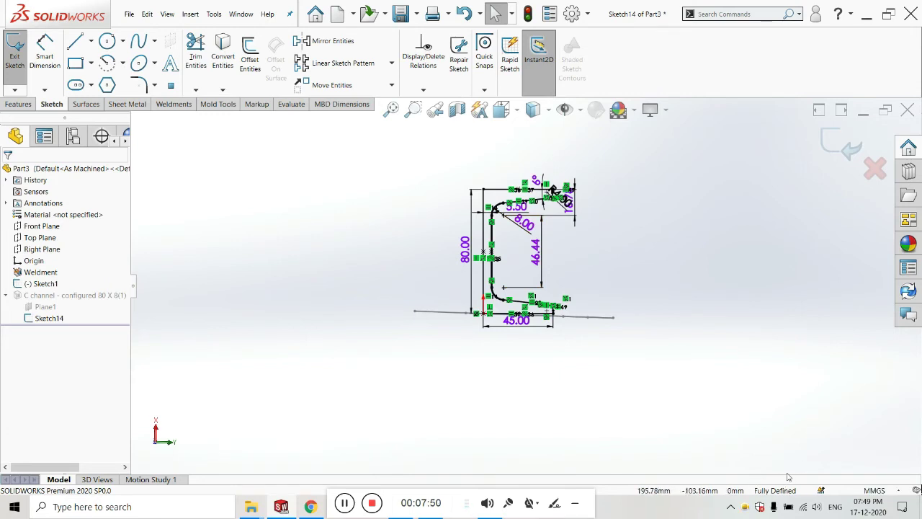
pyautogui.click(840, 146)
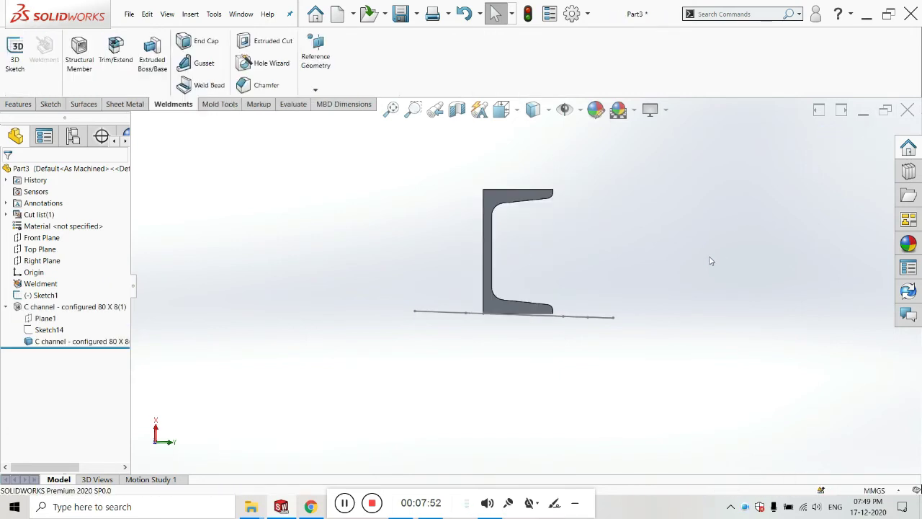
pyautogui.hotkey('ctrl', '7')
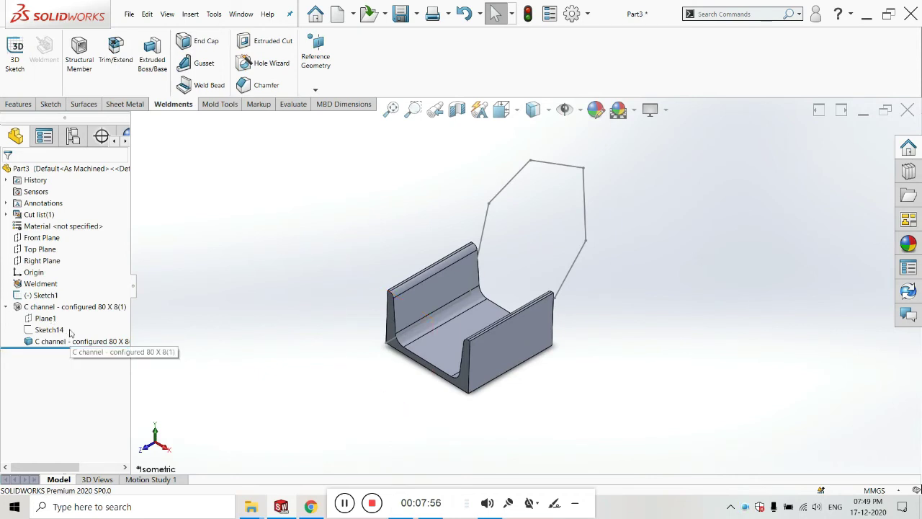
# Edit the C channel member, changing its profile type to pipe - Configured with size 21.3 x 2.3
pyautogui.click(61, 306)
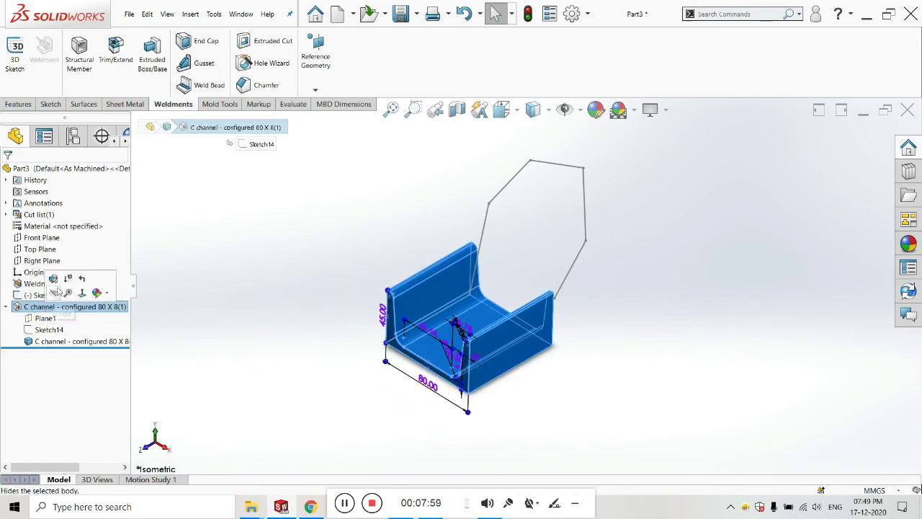
pyautogui.click(53, 279)
pyautogui.click(54, 286)
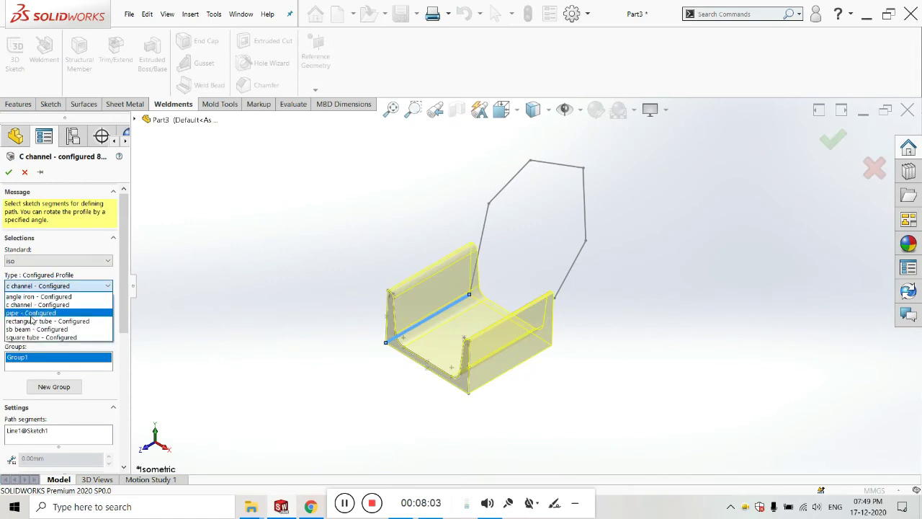
pyautogui.click(33, 313)
pyautogui.click(33, 309)
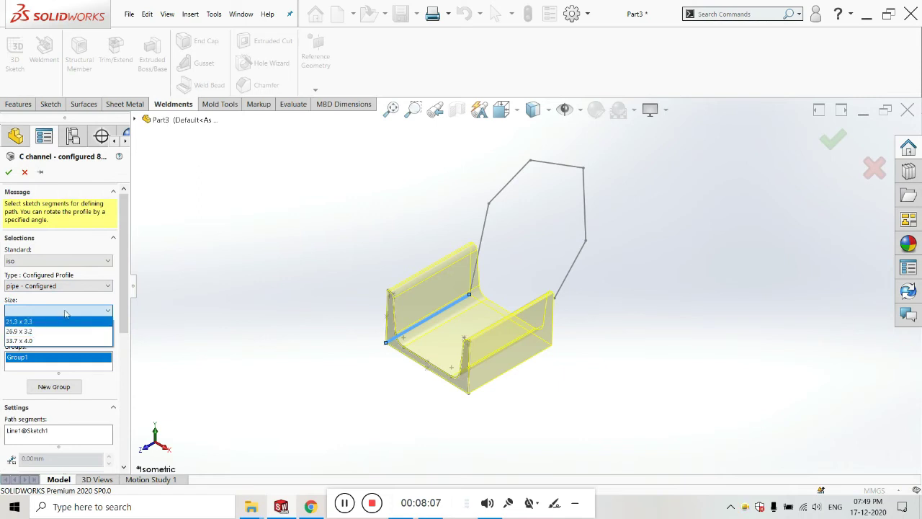
pyautogui.click(29, 322)
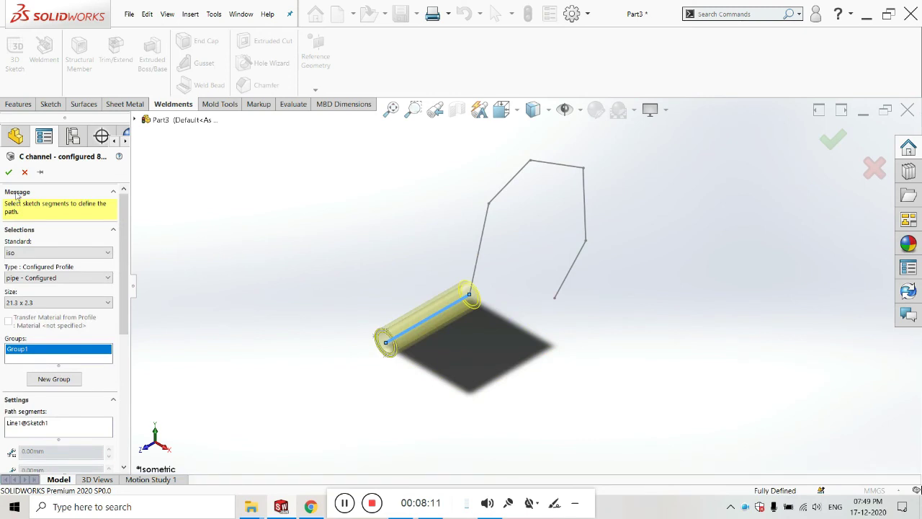
# Change the structural member's profile type to square tube - Configured with size 20 x 20 x 2
pyautogui.click(36, 303)
pyautogui.click(40, 280)
pyautogui.click(39, 280)
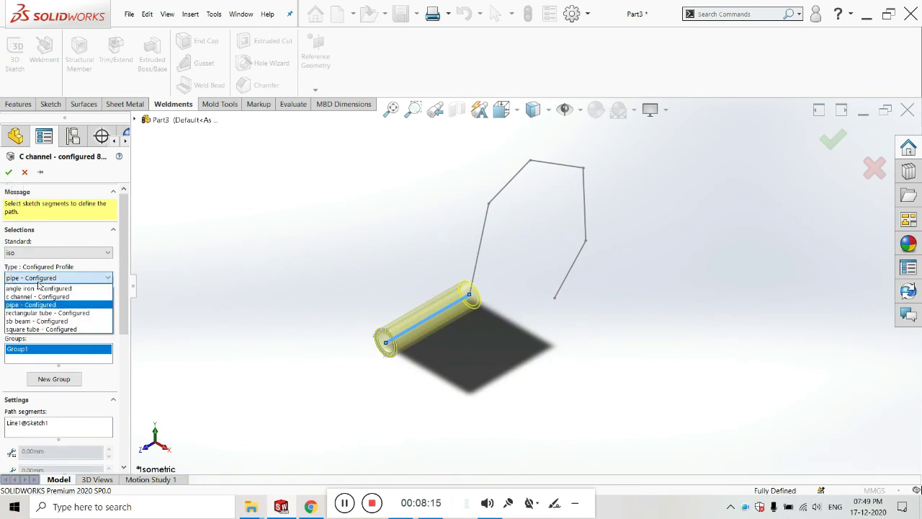
pyautogui.click(36, 329)
pyautogui.click(33, 302)
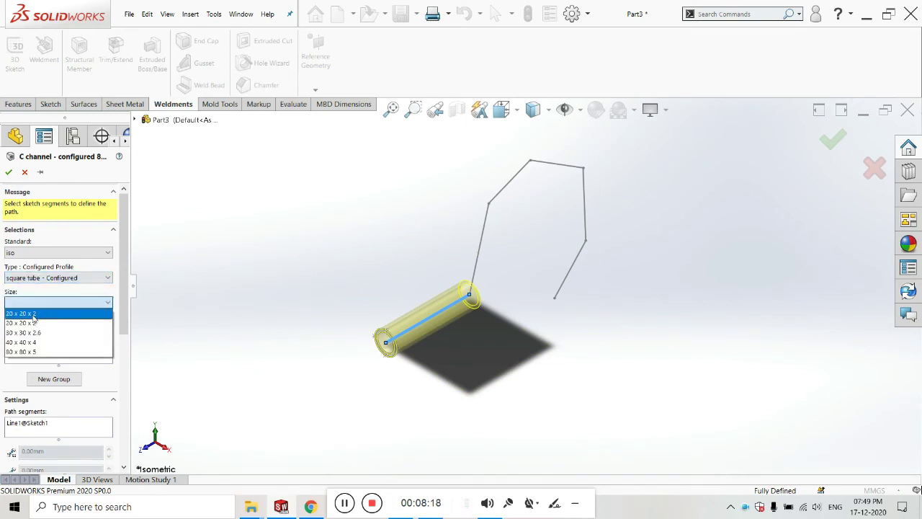
pyautogui.click(33, 313)
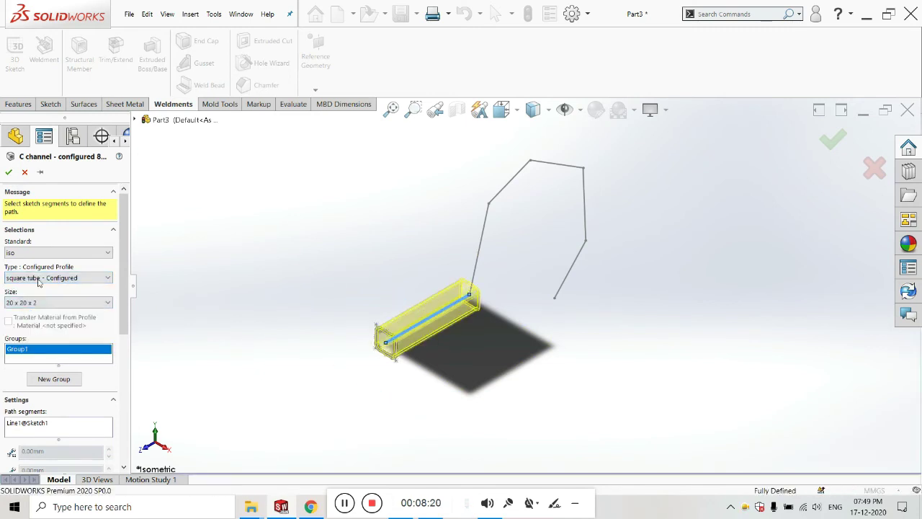
# Add the remaining connected lines of the path sketch as path segments and apply the square tube member
pyautogui.click(43, 431)
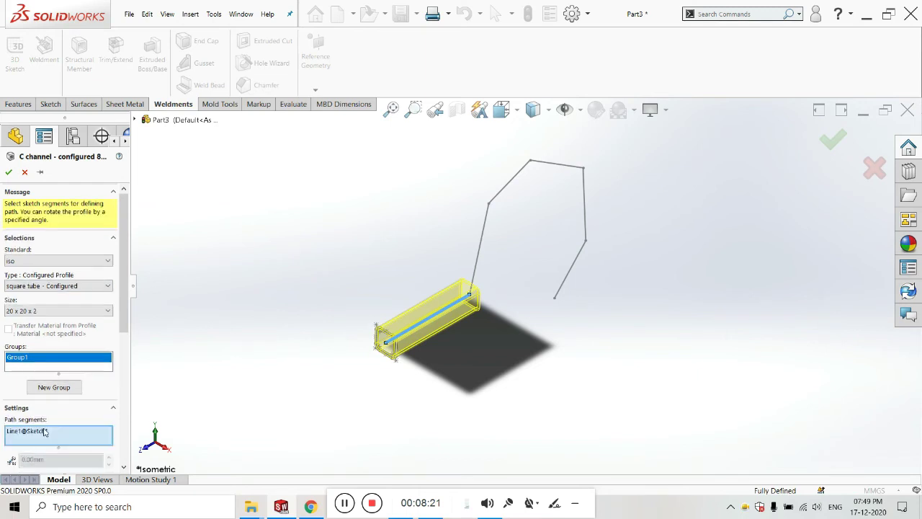
pyautogui.click(484, 246)
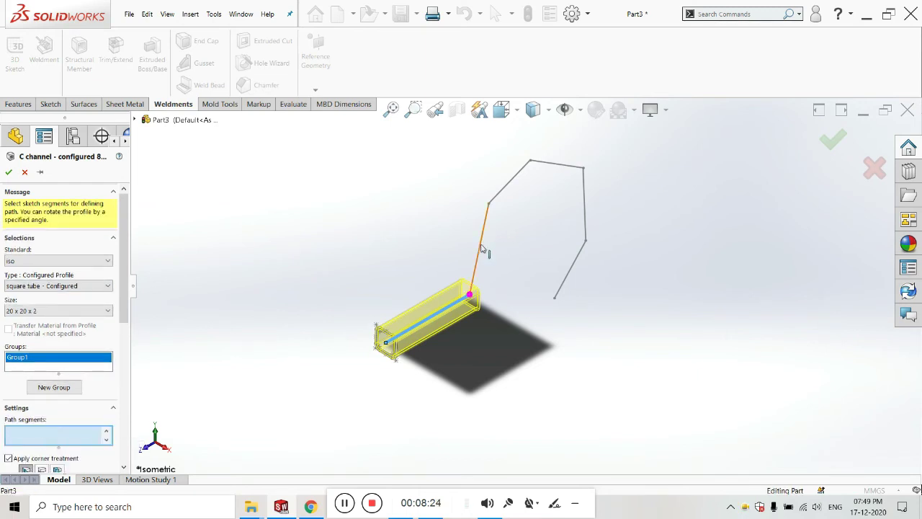
pyautogui.click(504, 189)
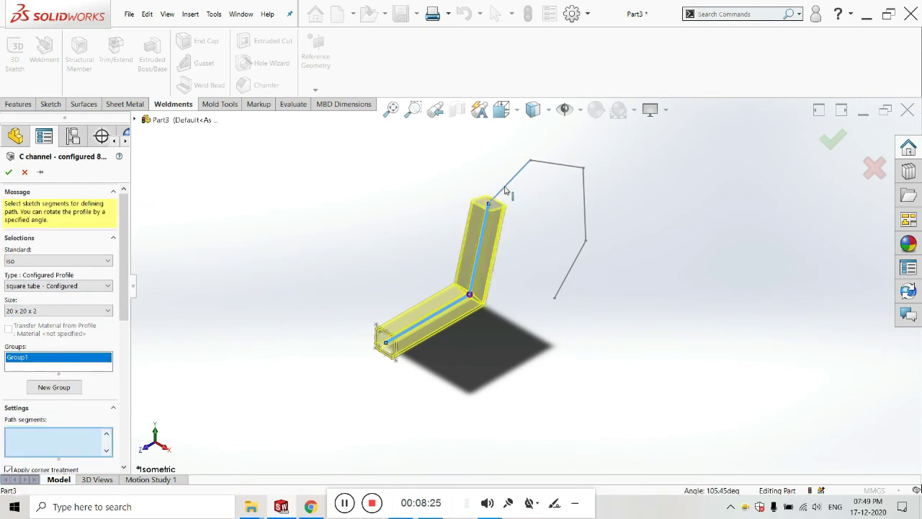
pyautogui.click(569, 167)
pyautogui.click(585, 216)
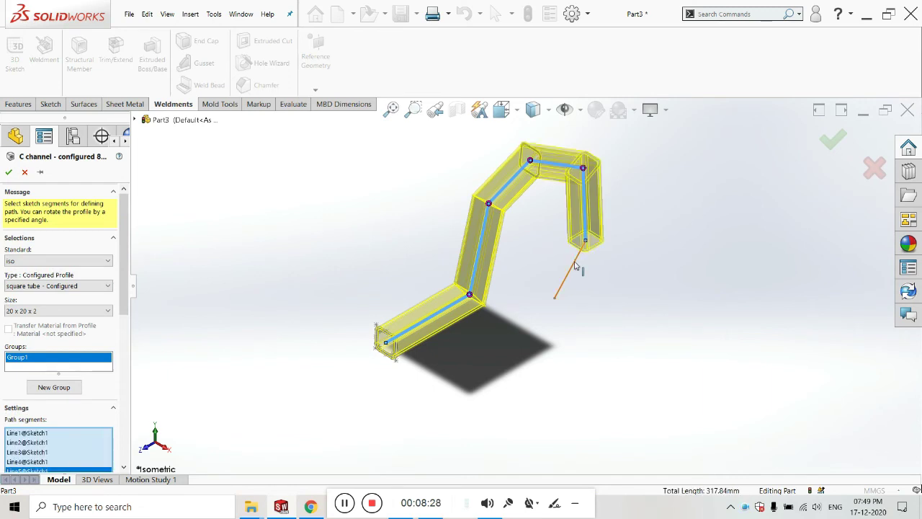
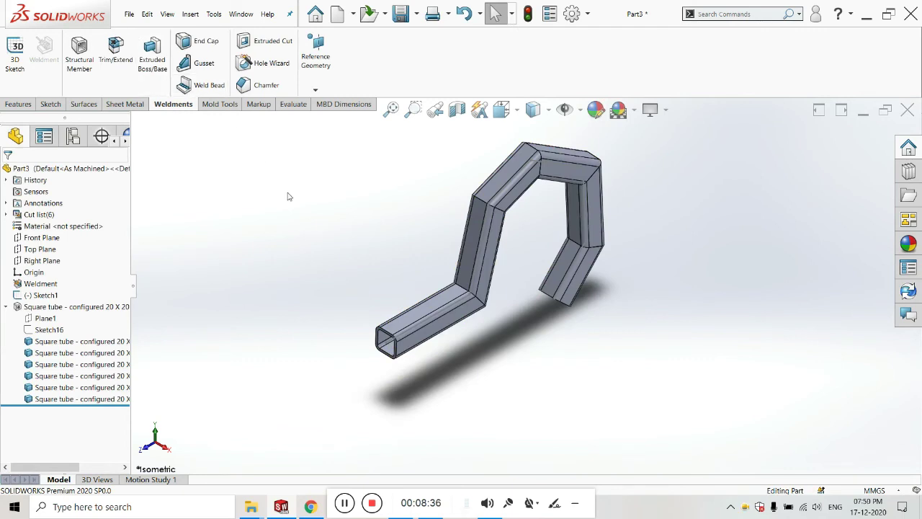
pyautogui.press('f')
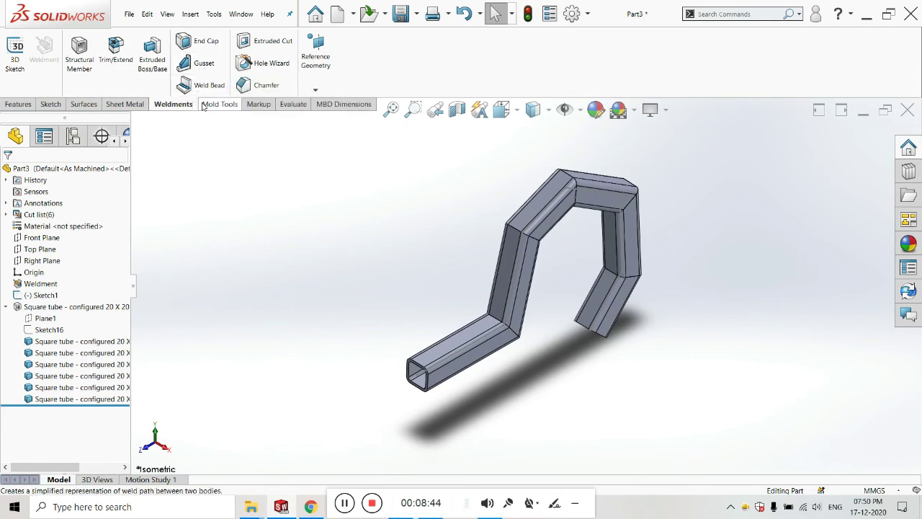
pyautogui.scroll(2, 339, 248)
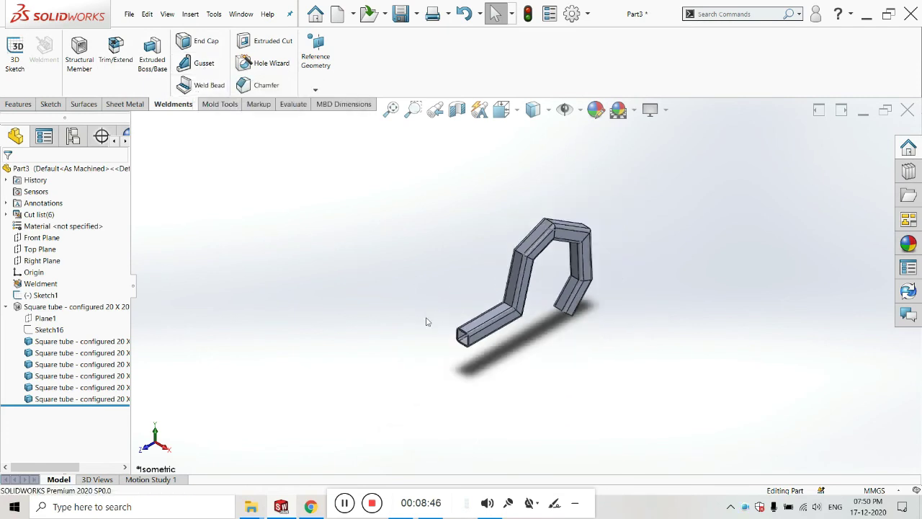
pyautogui.scroll(2, 415, 306)
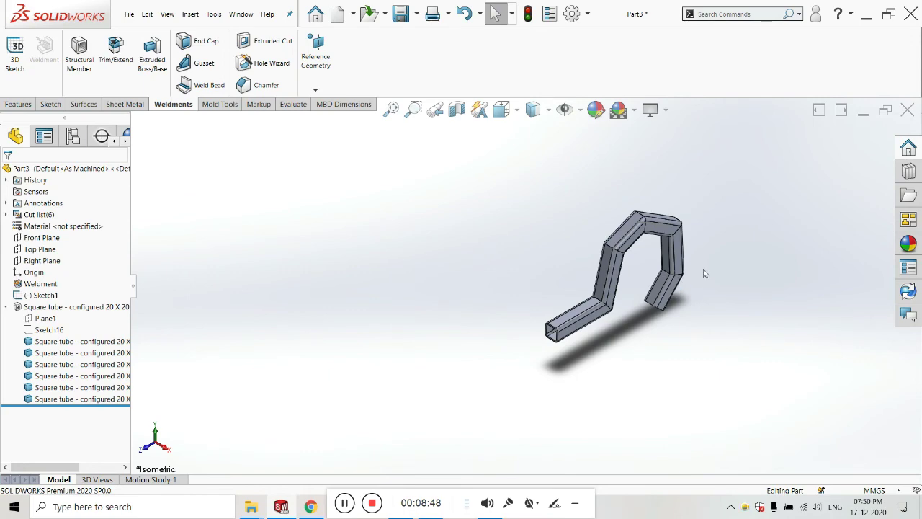
pyautogui.scroll(-3, 706, 273)
# Switch to Chrome, look through the uploaded videos on the CAD Design Master YouTube channel, and return to SOLIDWORKS
pyautogui.click(310, 506)
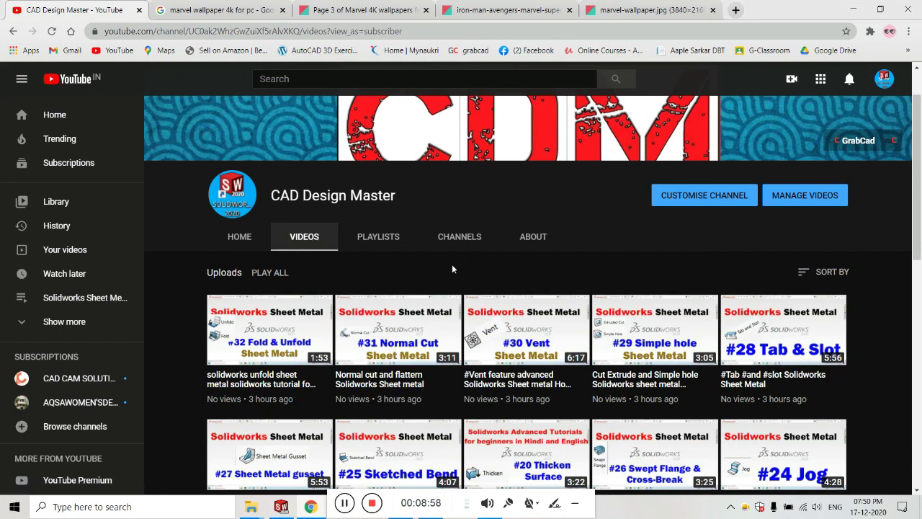
pyautogui.scroll(-2, 400, 278)
pyautogui.scroll(1, 400, 275)
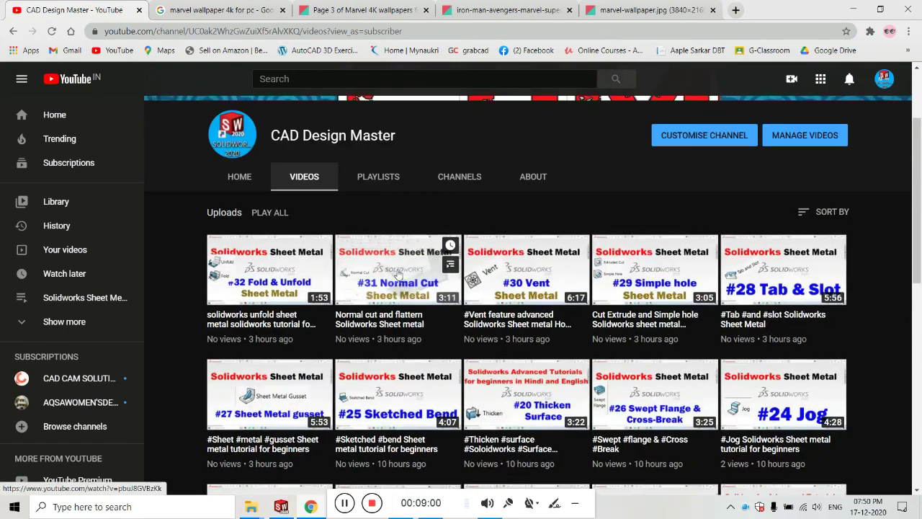
pyautogui.scroll(-2, 397, 275)
pyautogui.scroll(2, 432, 375)
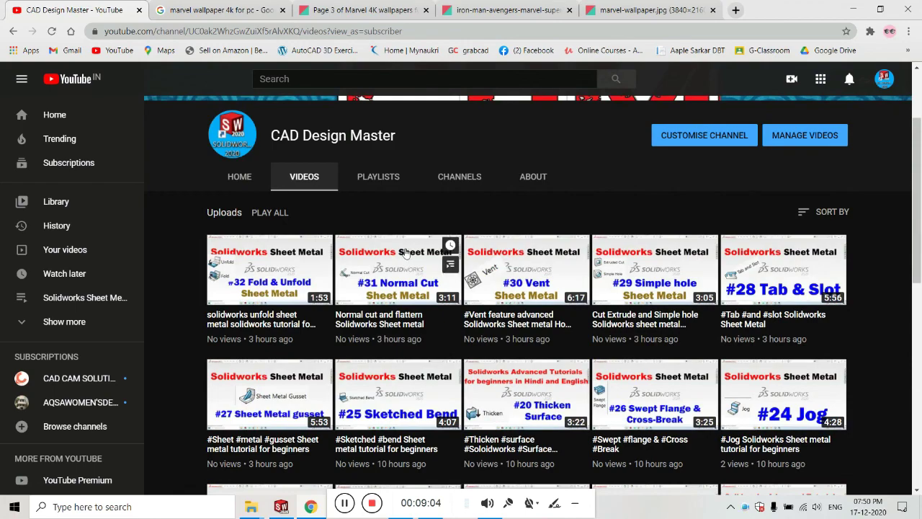
pyautogui.scroll(-5, 549, 270)
pyautogui.scroll(-8, 549, 270)
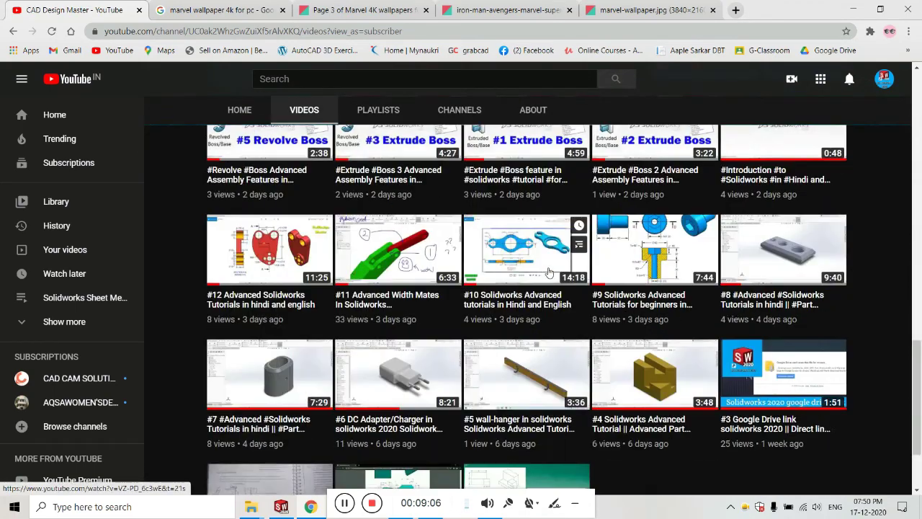
pyautogui.scroll(11, 546, 281)
pyautogui.scroll(4, 544, 286)
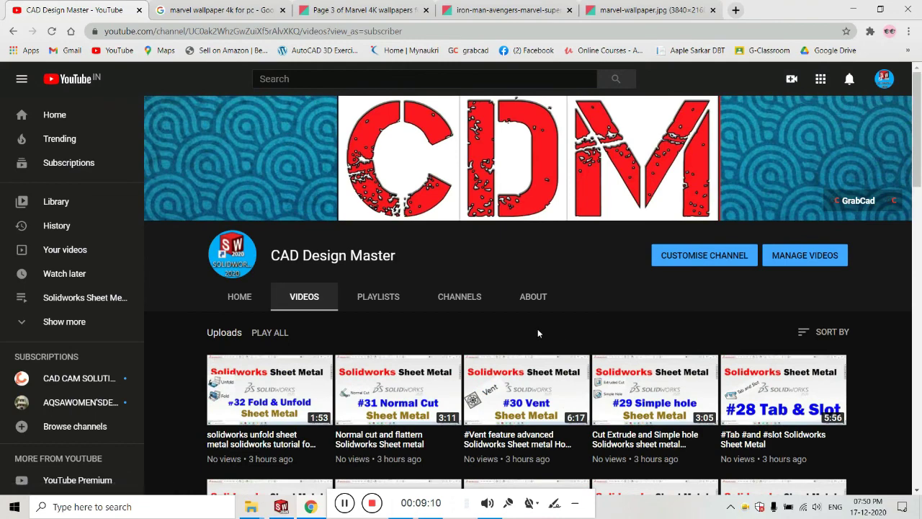
pyautogui.moveTo(318, 511)
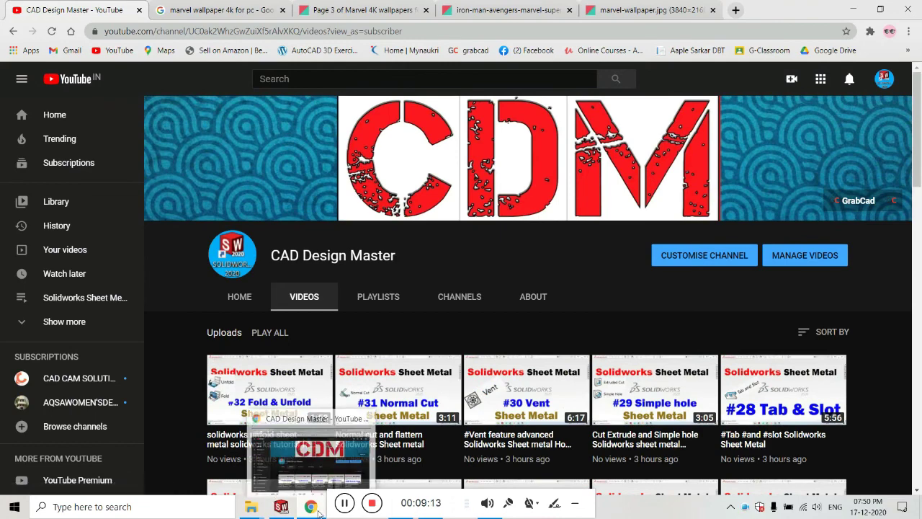
pyautogui.click(307, 489)
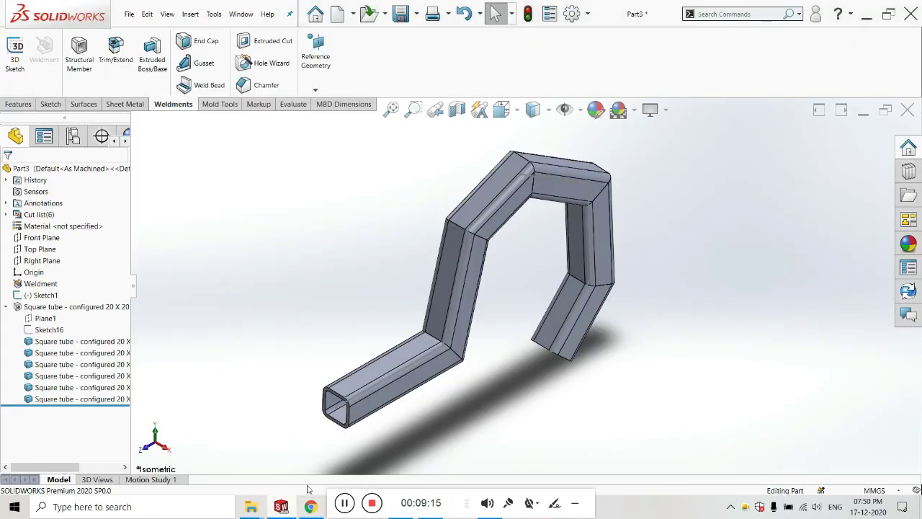